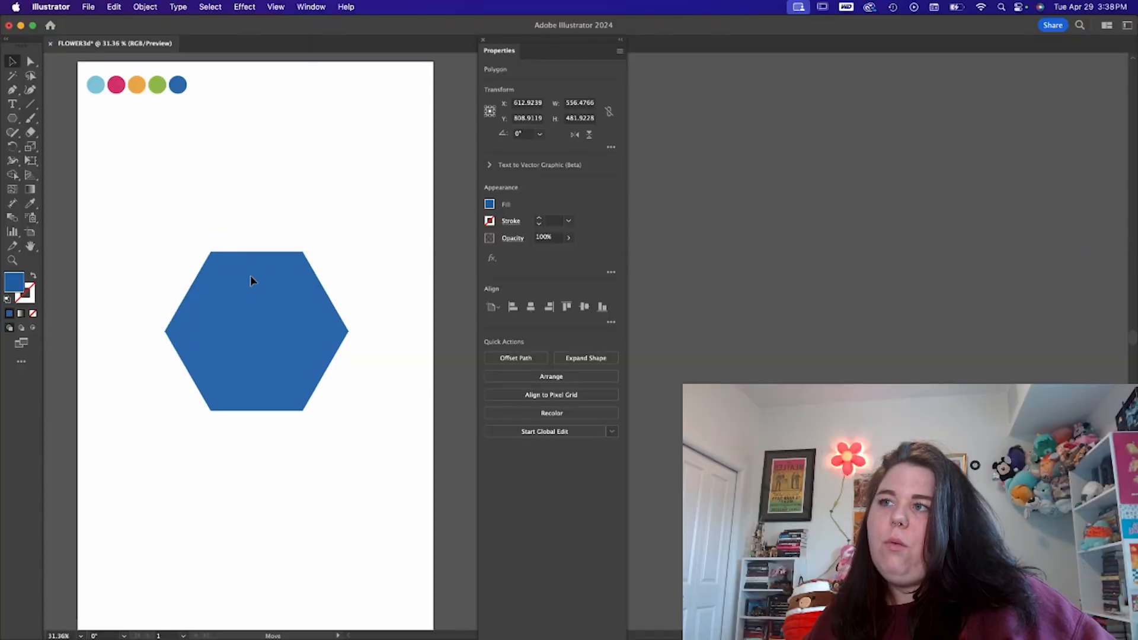
# Step: Shrink the hexagon to about 424 px wide and fill it with the light blue sampled from the first swatch circle
pyautogui.moveTo(351, 329); pyautogui.dragTo(330, 328)
pyautogui.press('i')
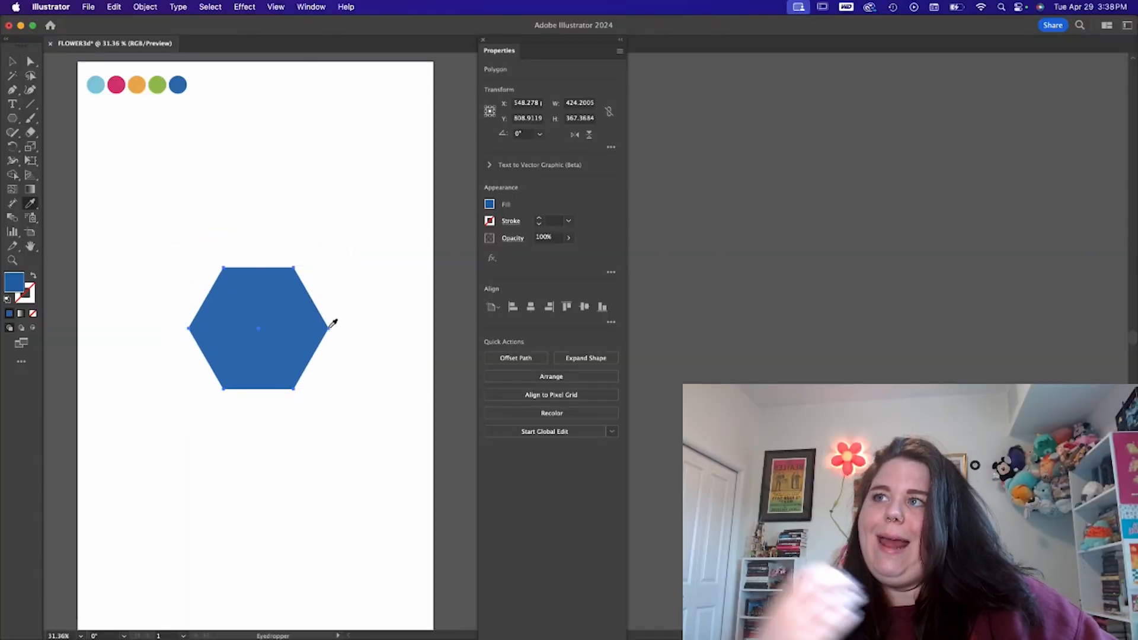
pyautogui.click(95, 84)
pyautogui.press('v')
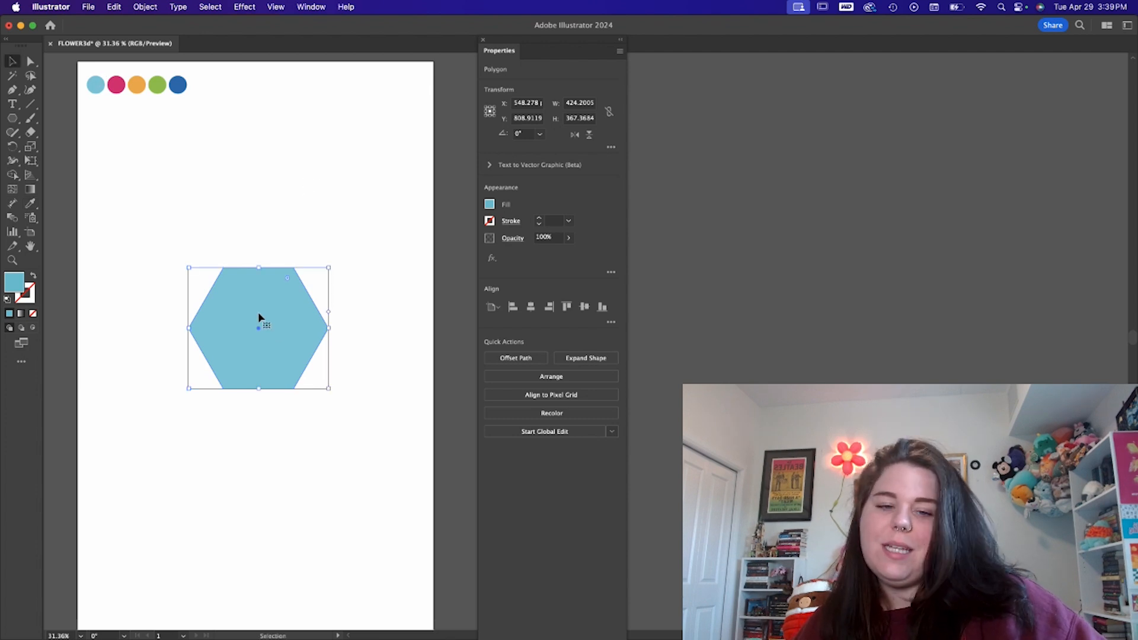
# Step: Apply a 51% Pucker & Bloat effect to the hexagon to form a six-petal flower, and expand its appearance
pyautogui.click(245, 6)
pyautogui.moveTo(300, 134)
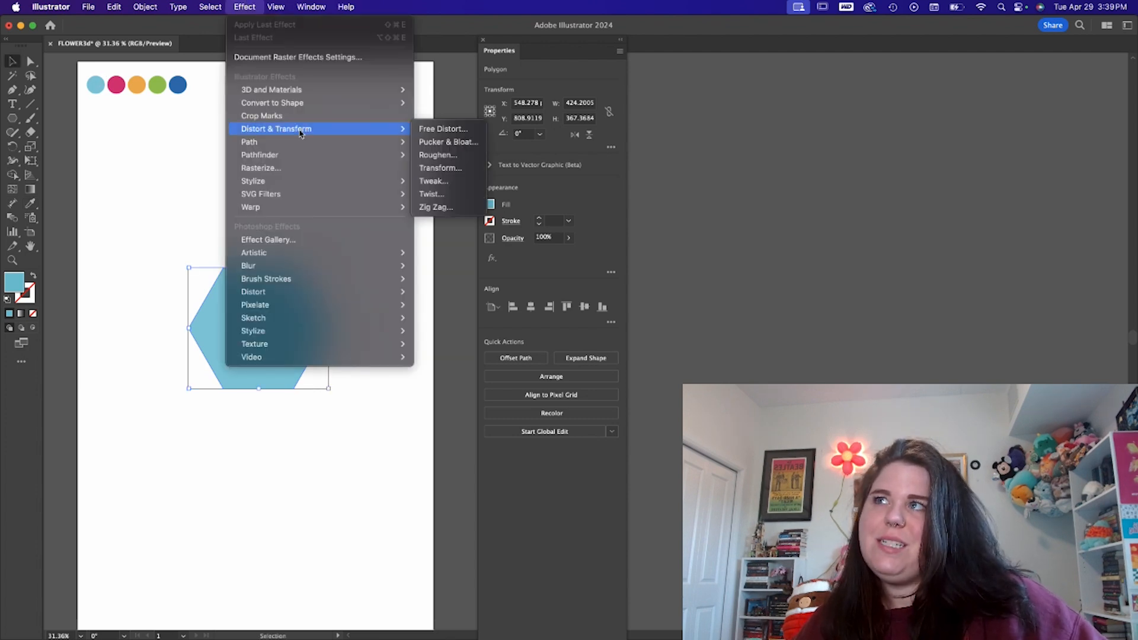
pyautogui.click(449, 142)
pyautogui.moveTo(223, 140); pyautogui.dragTo(242, 157)
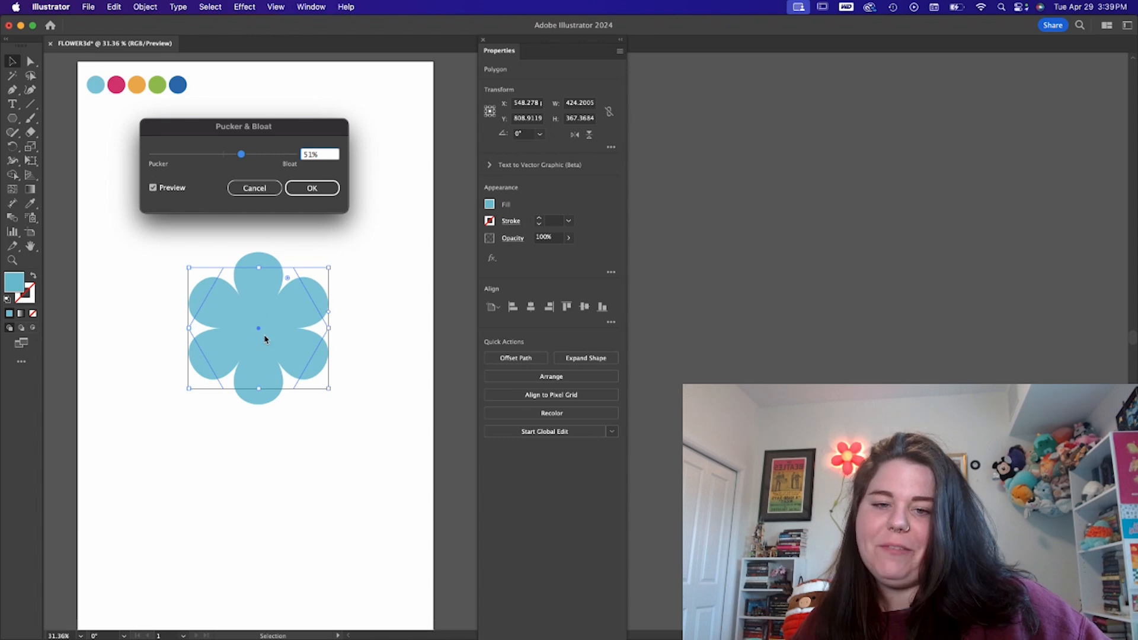
pyautogui.click(312, 188)
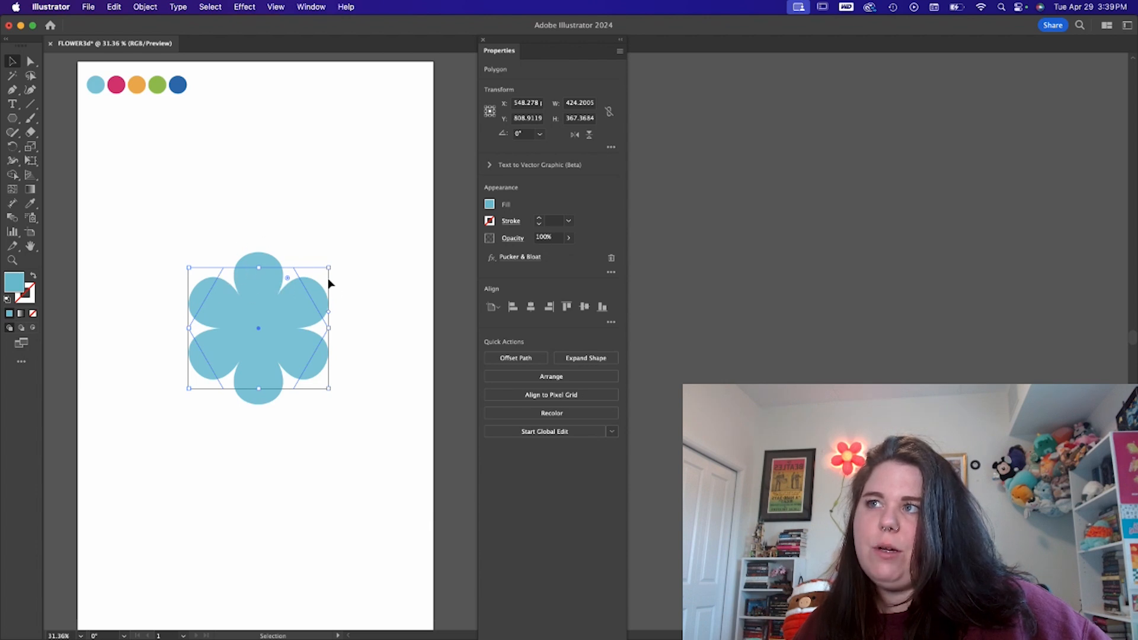
pyautogui.click(138, 5)
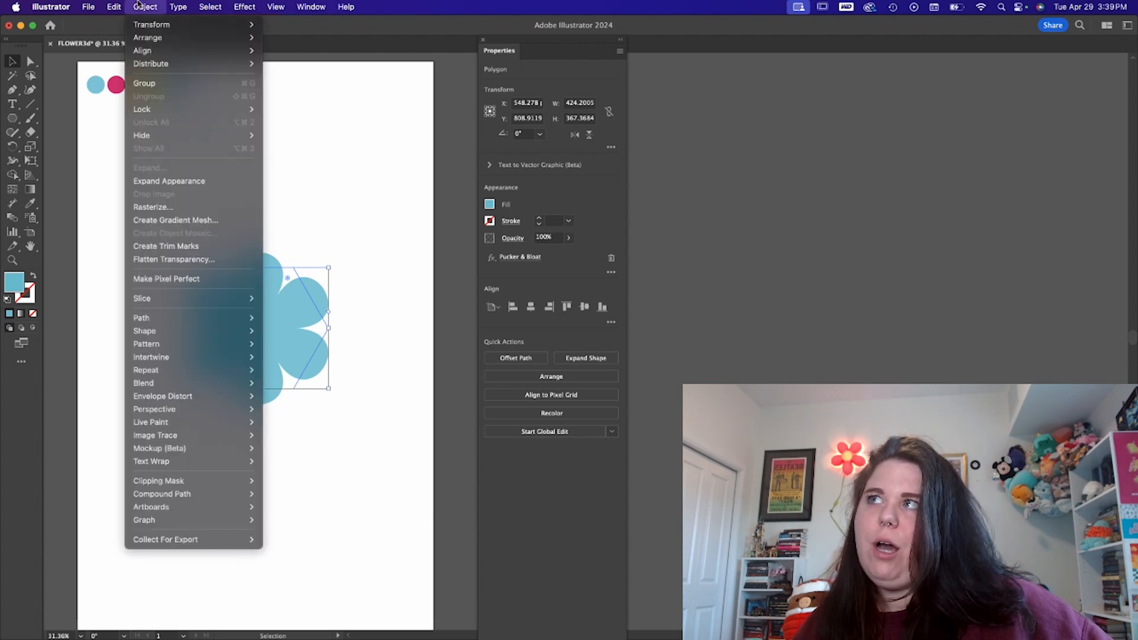
pyautogui.click(174, 182)
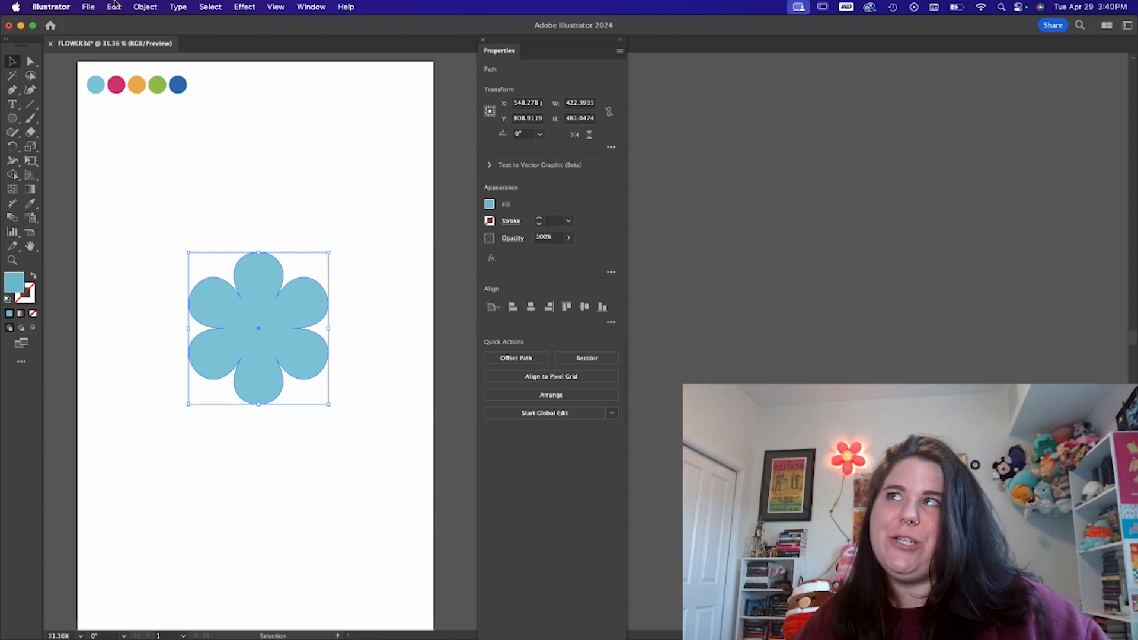
# Step: Copy the light blue flower and paste the duplicate directly behind the original
pyautogui.click(114, 7)
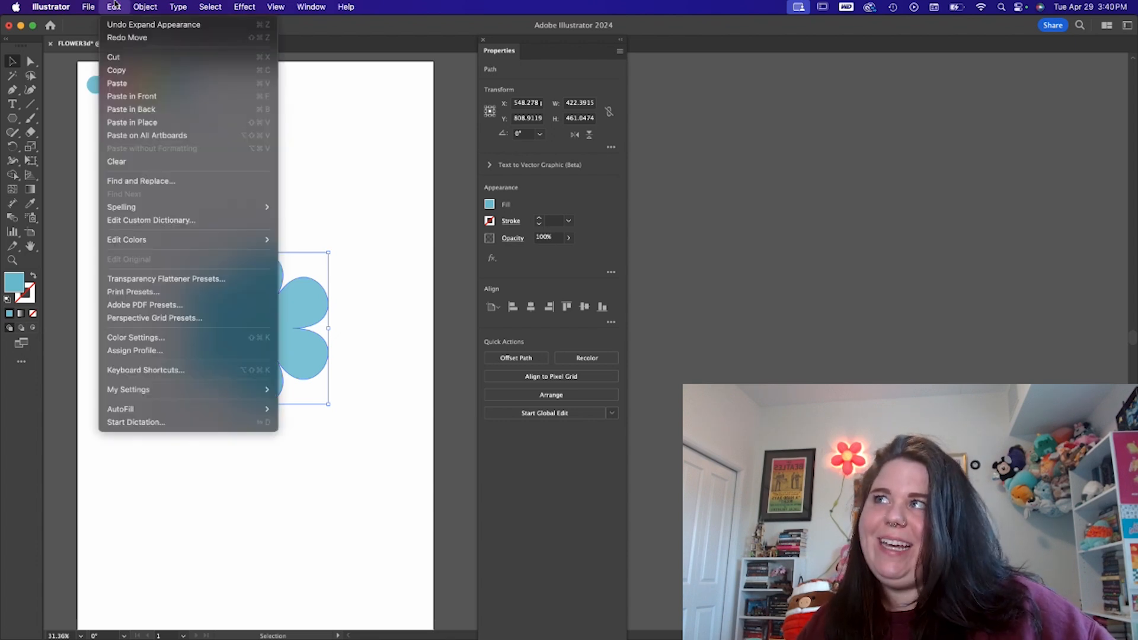
pyautogui.click(136, 69)
pyautogui.click(114, 6)
pyautogui.click(151, 109)
pyautogui.moveTo(264, 305); pyautogui.dragTo(203, 454)
pyautogui.press('super+z')
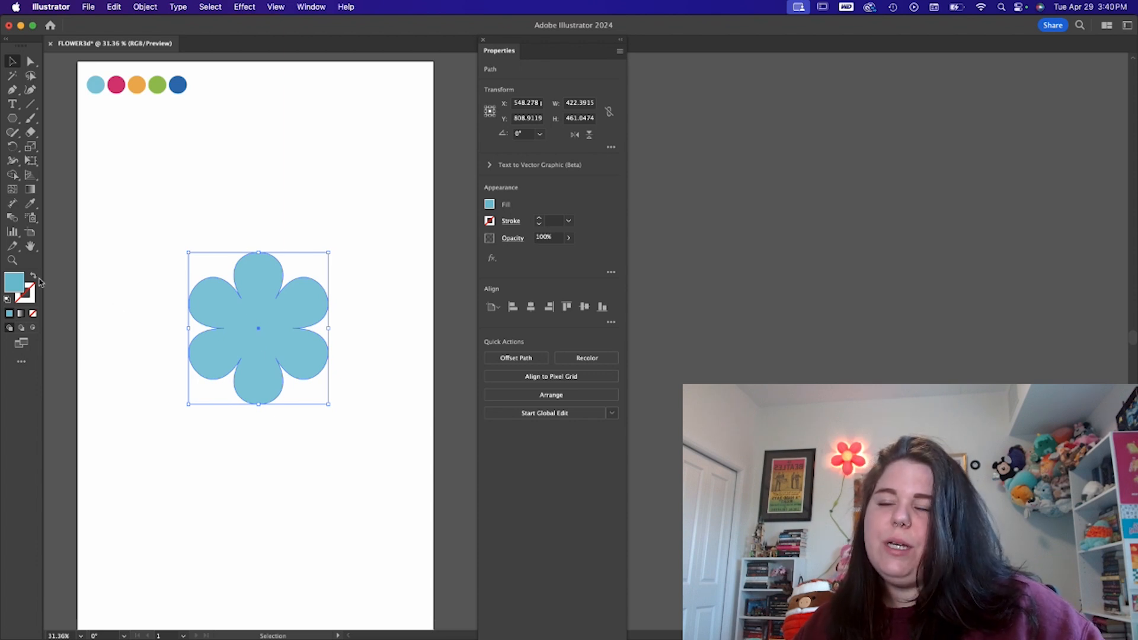
# Step: Give the back flower copy no fill and a 68 pt stroke in the pink sampled from the swatch circles
pyautogui.press('i')
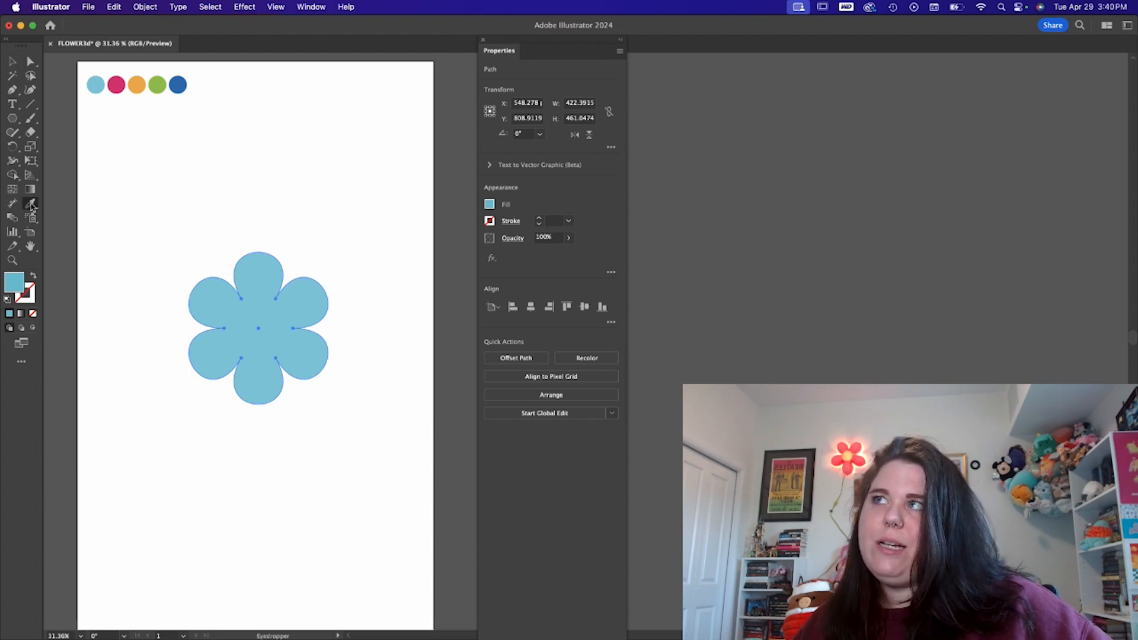
pyautogui.click(121, 80)
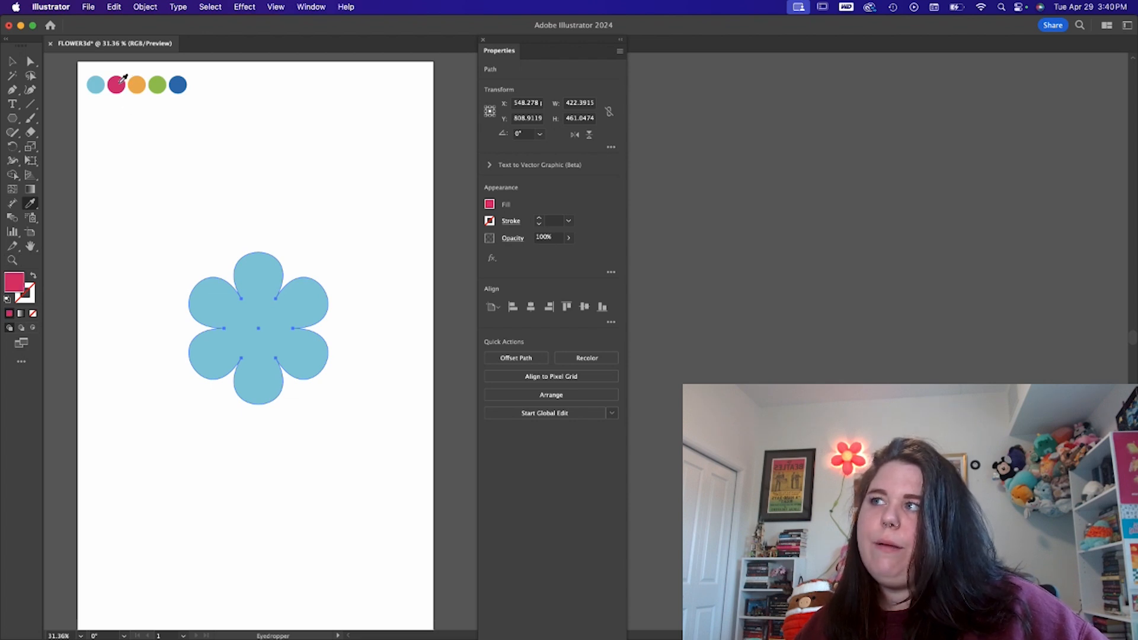
pyautogui.click(34, 277)
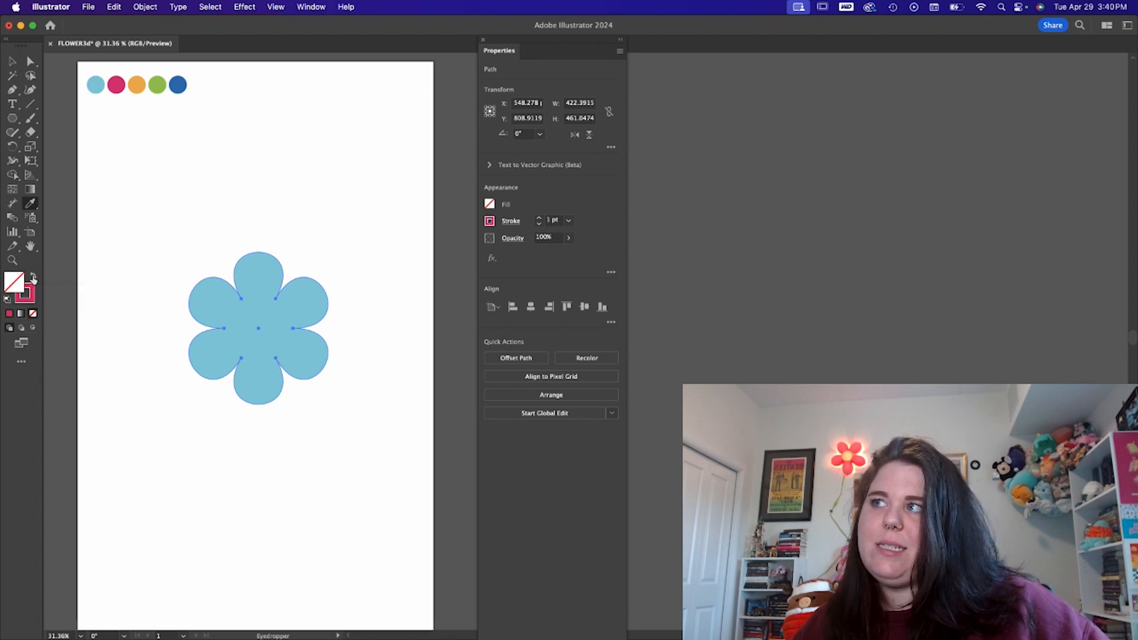
pyautogui.scroll(10, 325, 270)
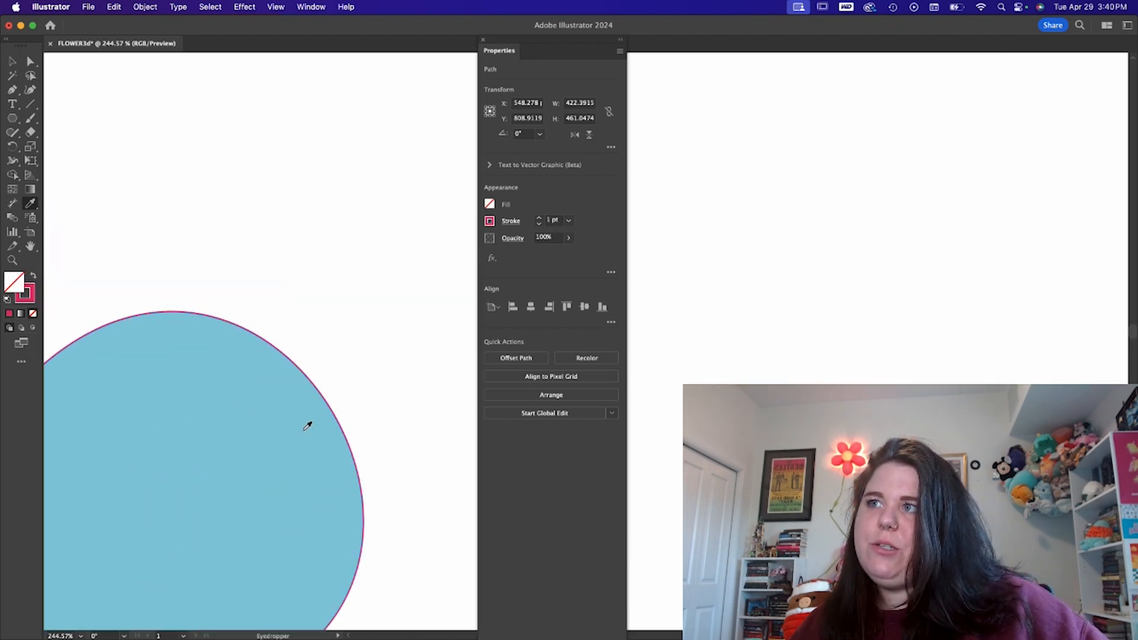
pyautogui.scroll(4, 308, 425)
pyautogui.scroll(-12, 359, 345)
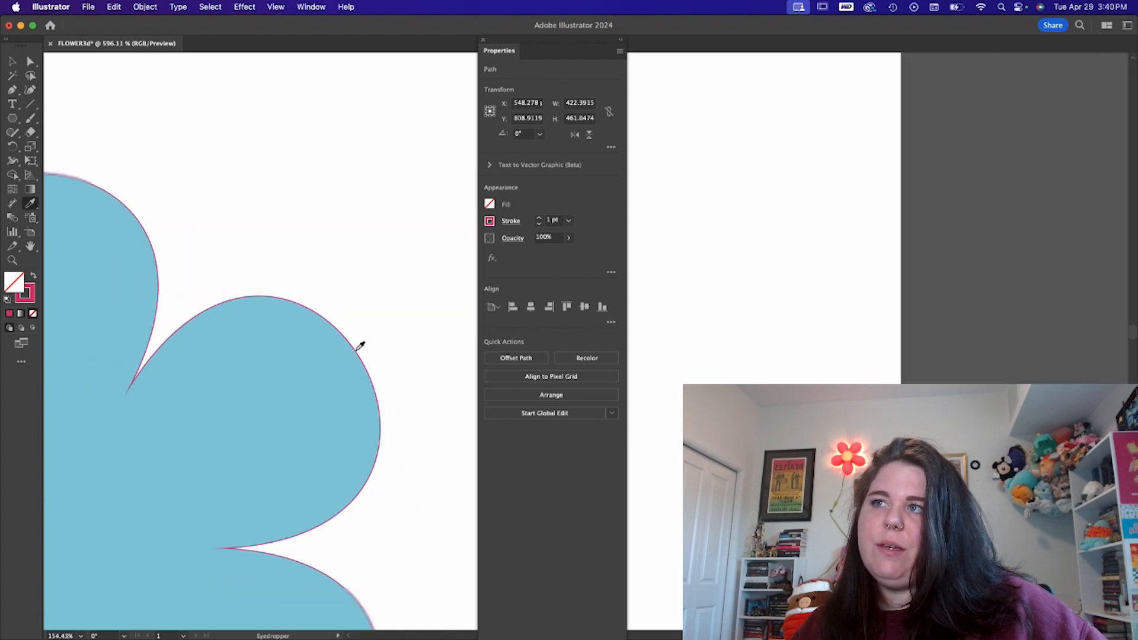
pyautogui.scroll(-5, 359, 346)
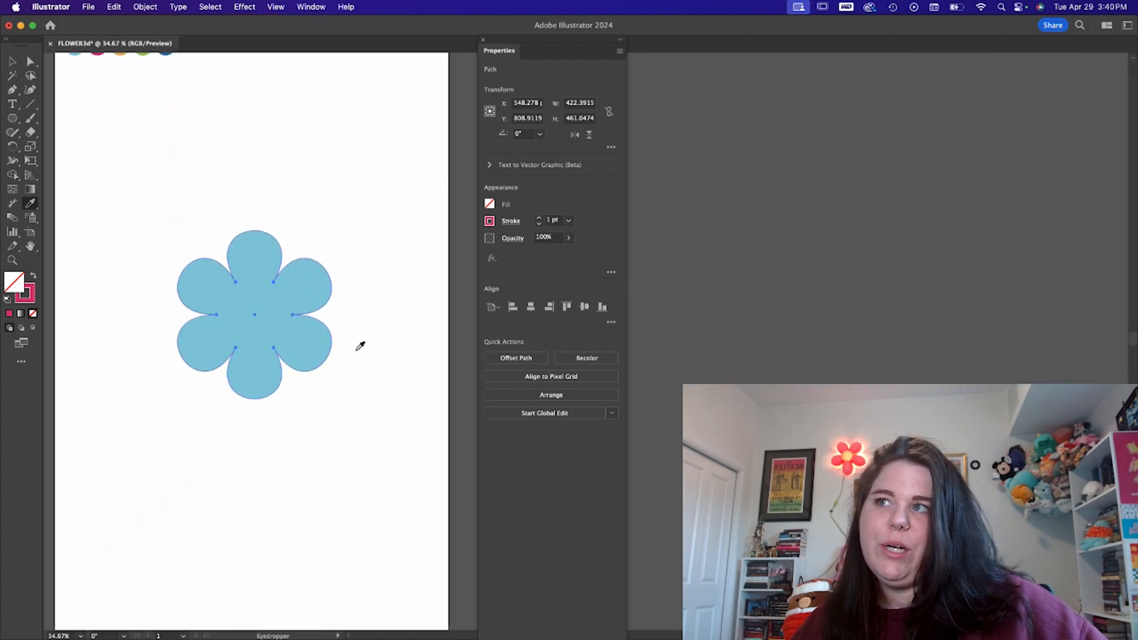
pyautogui.scroll(3, 360, 345)
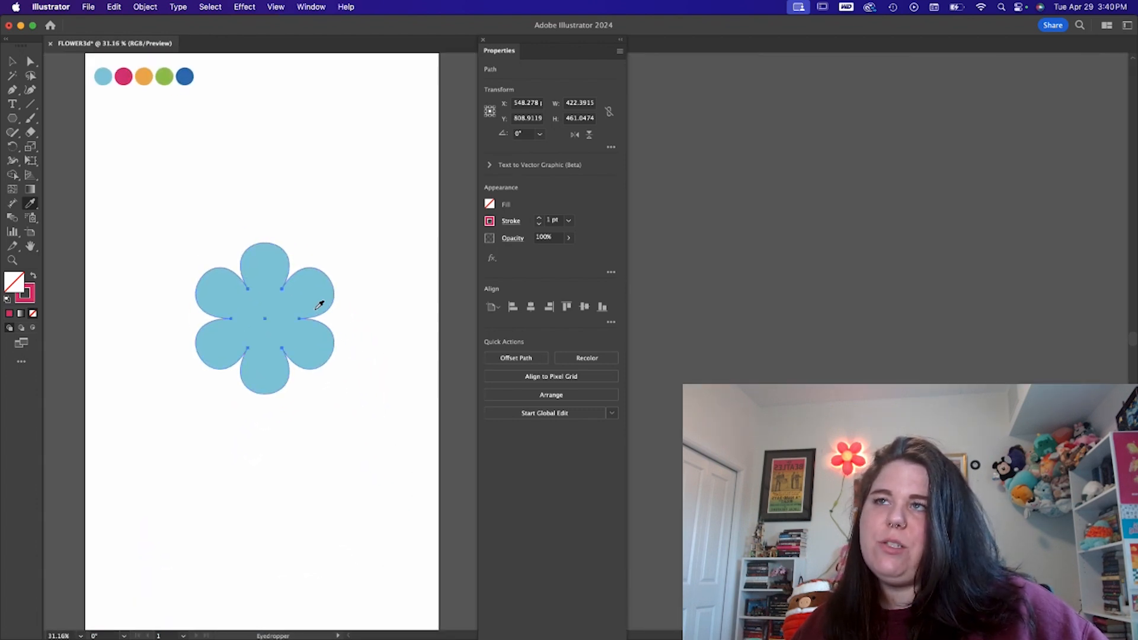
pyautogui.click(541, 221)
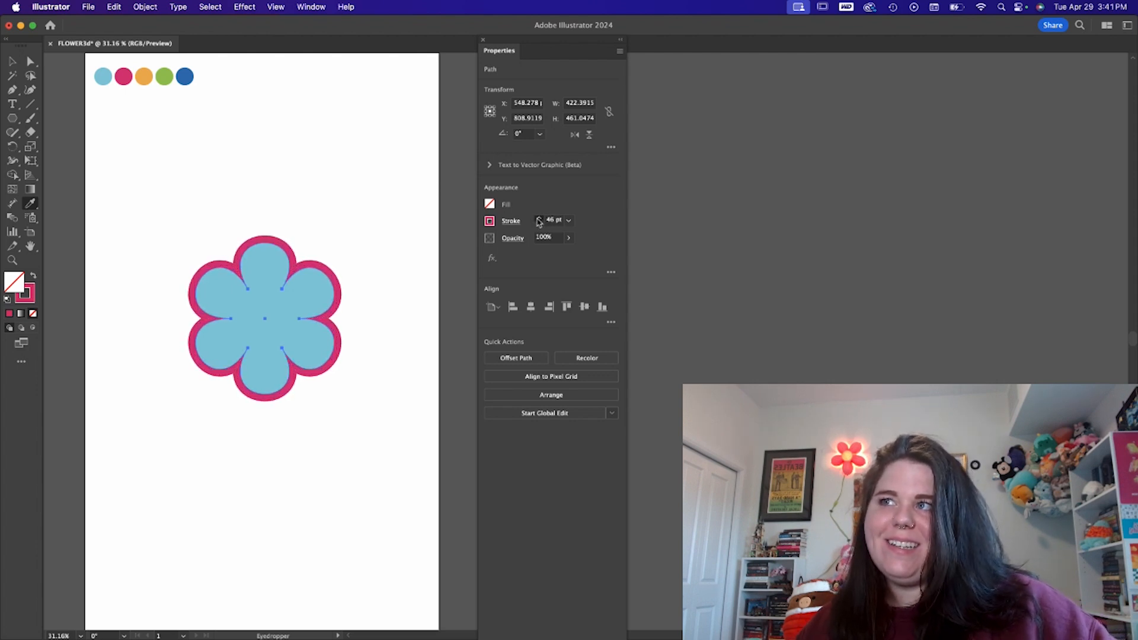
pyautogui.press('v')
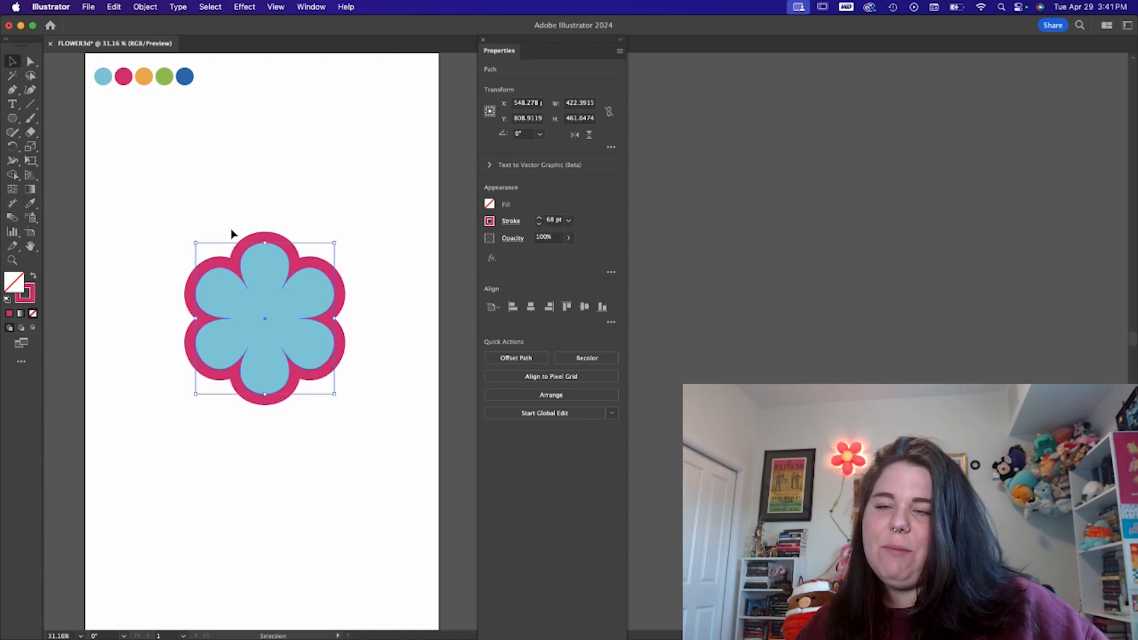
# Step: Expand the fill and stroke of the pink-outlined flower into a filled shape and deselect it
pyautogui.click(142, 7)
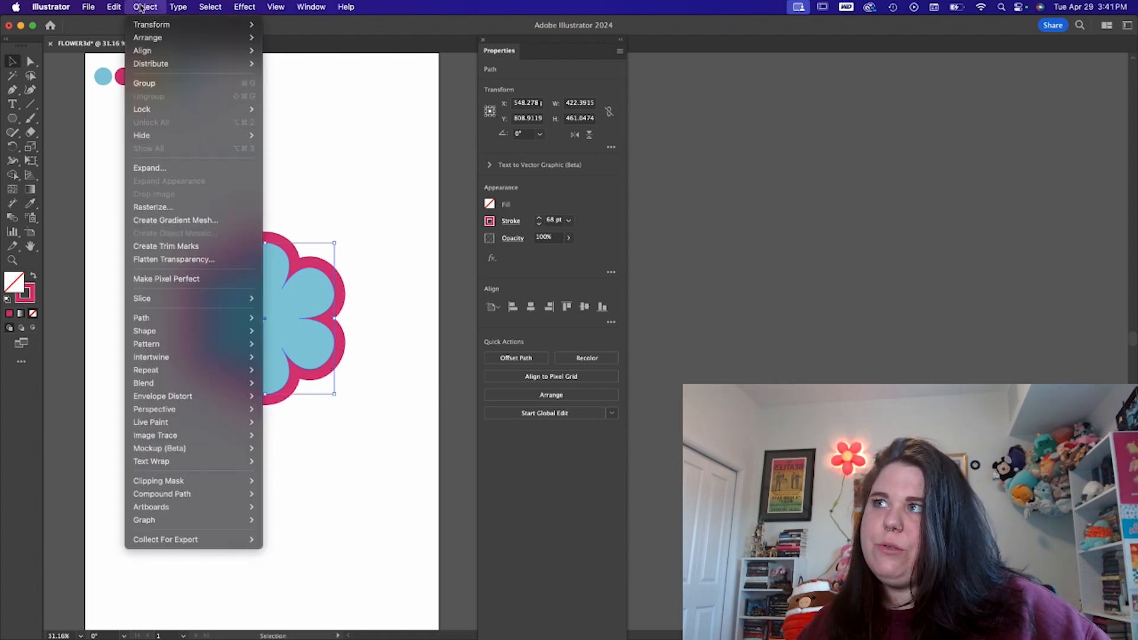
pyautogui.click(149, 168)
pyautogui.moveTo(582, 143); pyautogui.dragTo(284, 159)
pyautogui.click(303, 326)
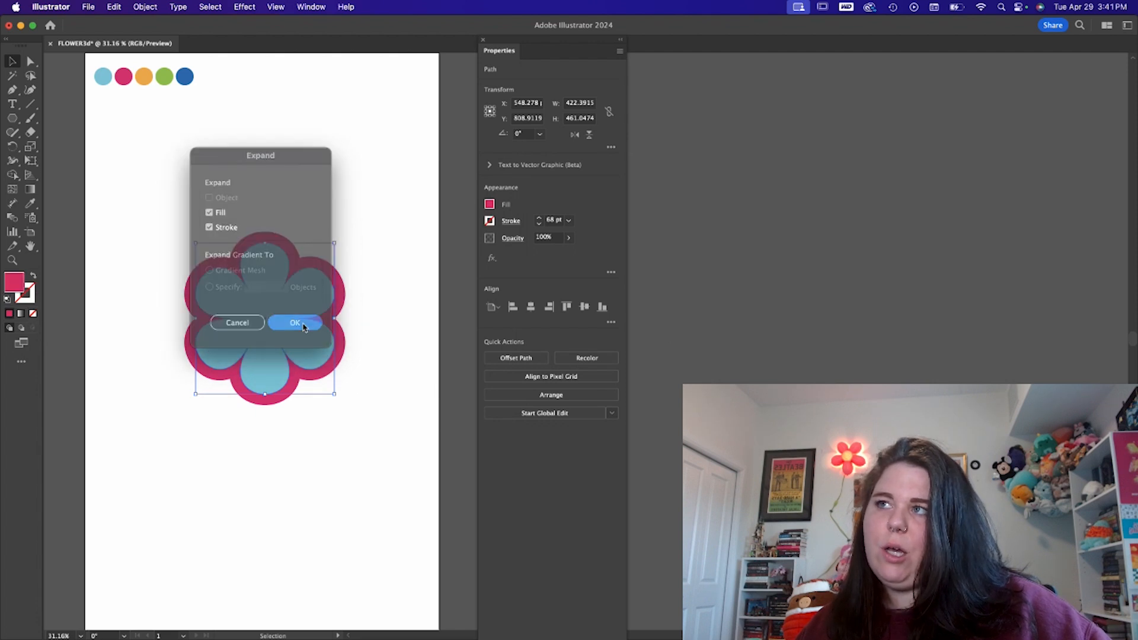
pyautogui.moveTo(328, 383); pyautogui.dragTo(350, 365)
pyautogui.click(356, 436)
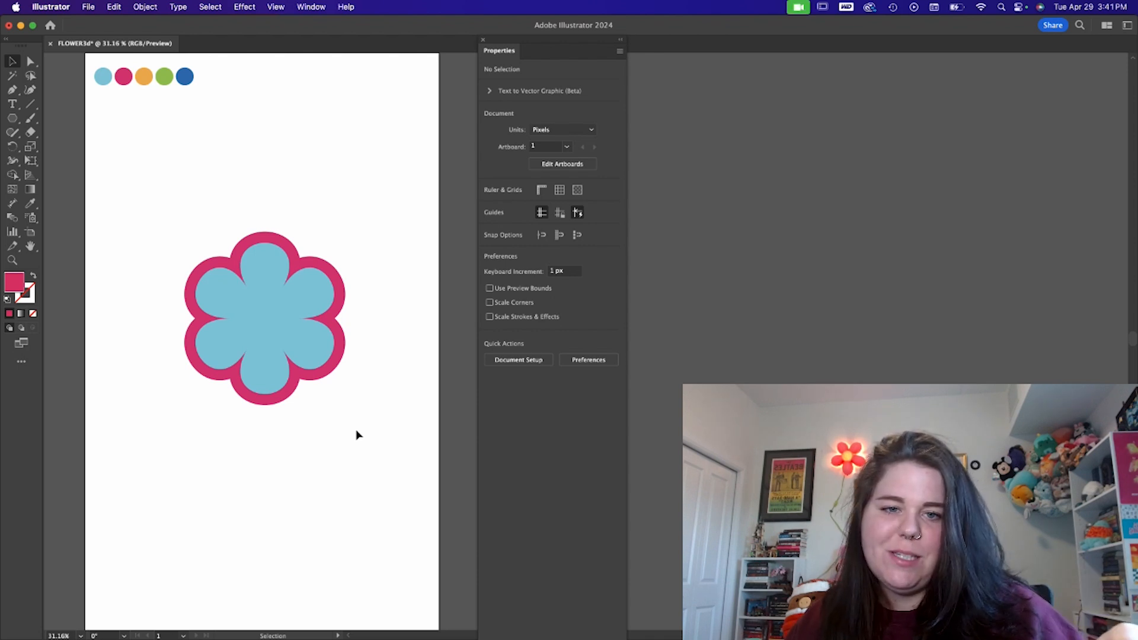
# Step: Add a 73 pt orange outline around the pink flower, with no fill, and expand it
pyautogui.click(314, 380)
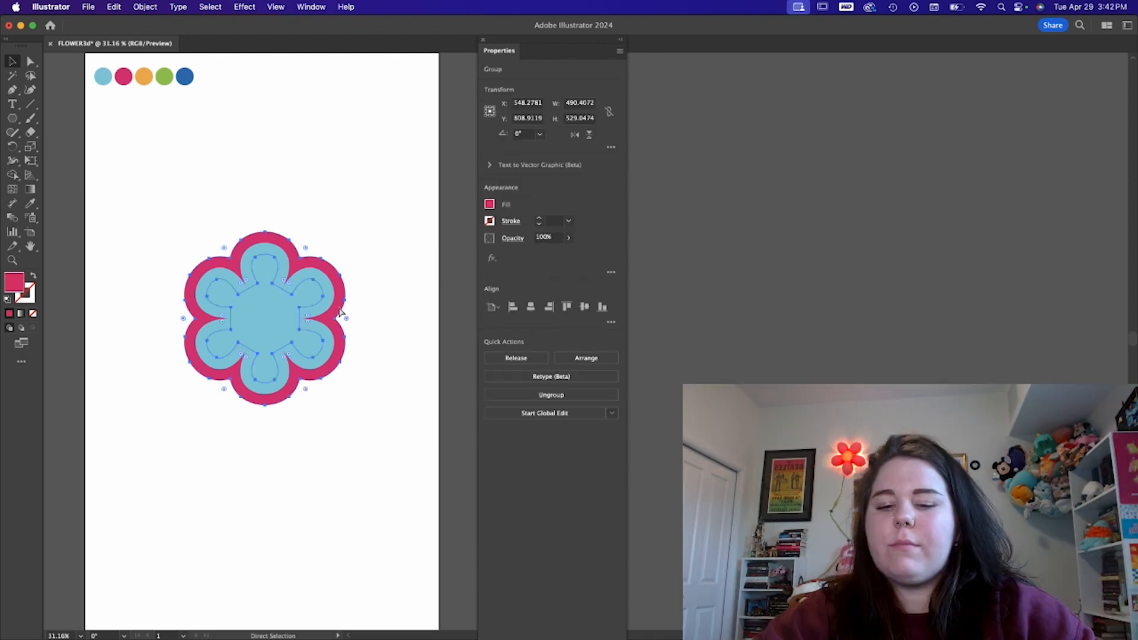
pyautogui.click(33, 276)
pyautogui.click(538, 219)
pyautogui.click(145, 7)
pyautogui.click(164, 170)
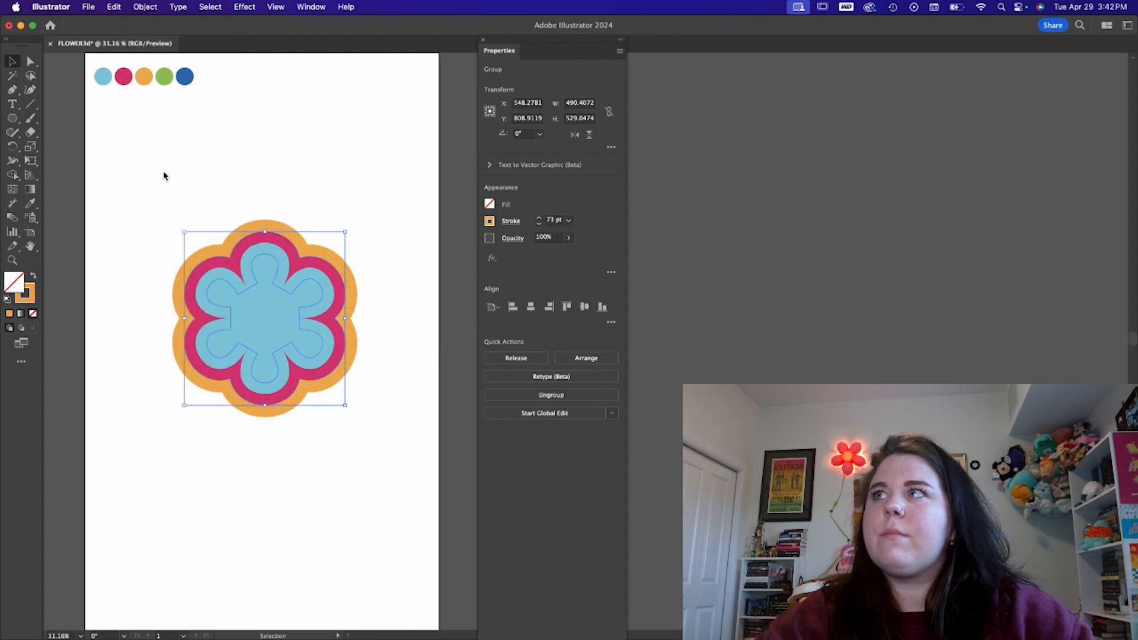
# Step: Duplicate the orange flower ring behind itself and turn the copy into a green outline with no fill
pyautogui.press('super+c')
pyautogui.press('super+b')
pyautogui.press('i')
pyautogui.click(164, 76)
pyautogui.click(33, 276)
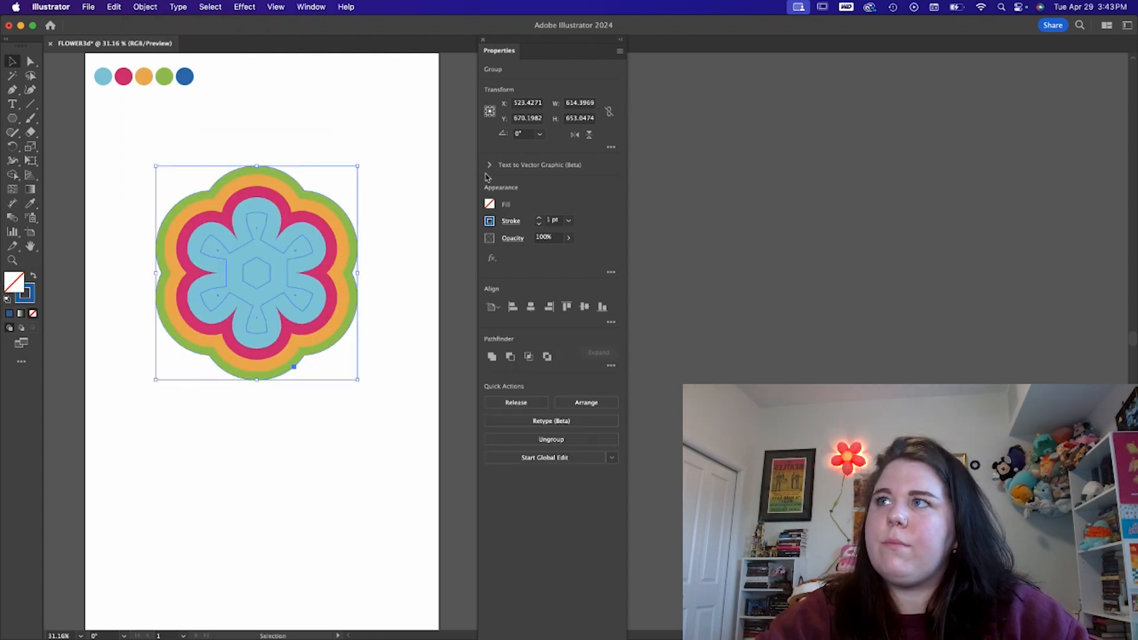
# Step: Thicken the blue outline around the green flower ring and expand it into a filled shape
pyautogui.click(539, 218)
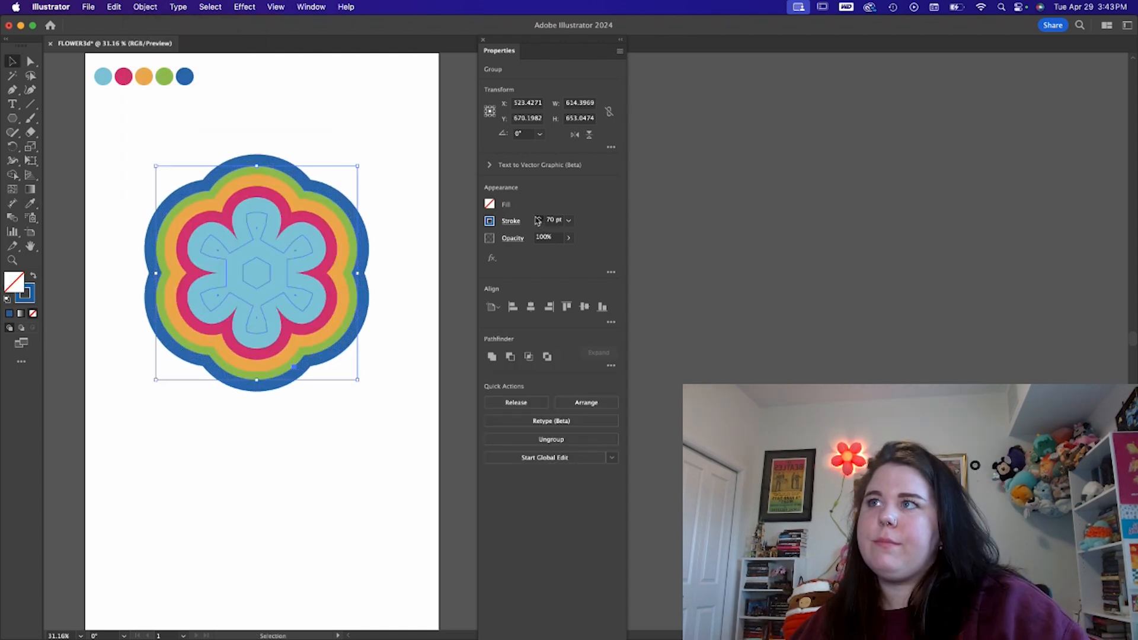
pyautogui.click(145, 7)
pyautogui.click(178, 171)
pyautogui.press('Return')
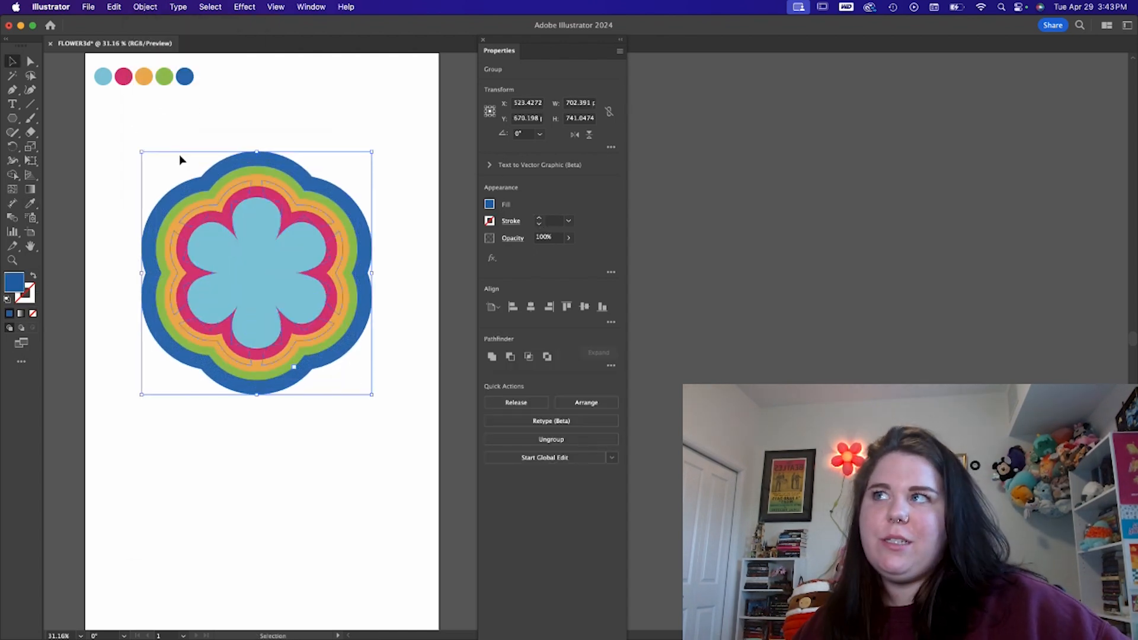
pyautogui.click(186, 165)
# Step: Duplicate the whole multicolored flower behind itself and enlarge the copy to about 1406 px wide
pyautogui.moveTo(151, 138); pyautogui.dragTo(374, 390)
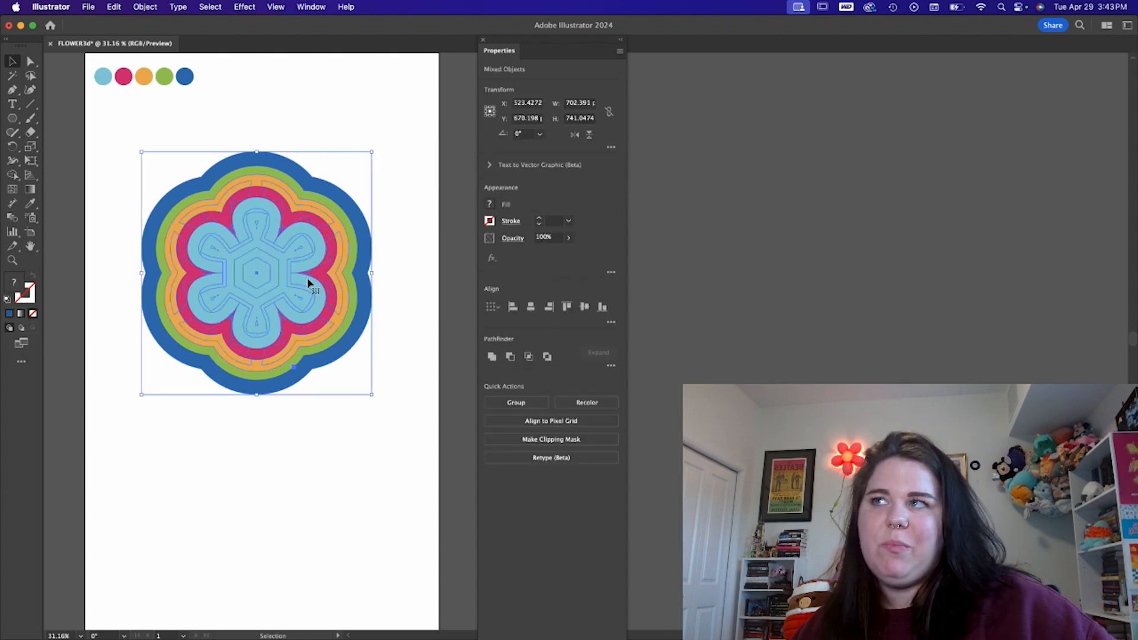
pyautogui.moveTo(308, 280); pyautogui.dragTo(274, 318)
pyautogui.press('super+c')
pyautogui.press('super+b')
pyautogui.scroll(-4, 374, 272)
pyautogui.hscroll(1, 375, 274)
pyautogui.moveTo(363, 142); pyautogui.dragTo(273, 317)
# Step: Delete the color swatch circles and center the nested flowers on the artboard
pyautogui.moveTo(145, 114); pyautogui.dragTo(243, 139)
pyautogui.press('Delete')
pyautogui.moveTo(362, 152); pyautogui.dragTo(267, 320)
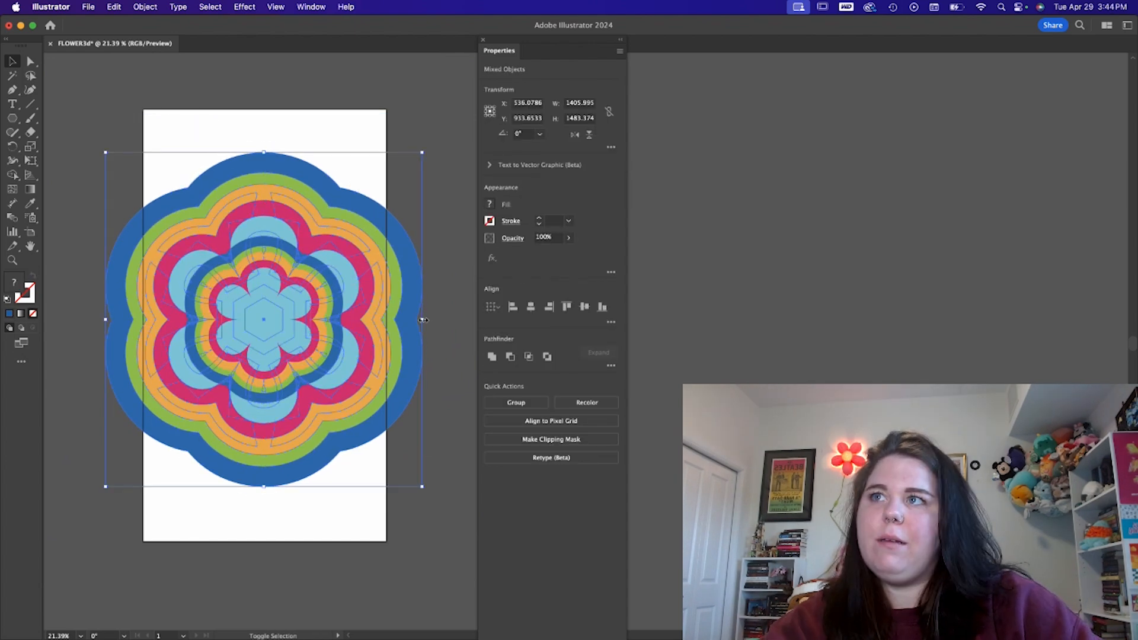
# Step: Paste another copy of the flower artwork behind and scale it to about 2874 px wide to cover the artboard
pyautogui.press('super+c')
pyautogui.press('super+b')
pyautogui.moveTo(423, 321); pyautogui.dragTo(587, 320)
pyautogui.click(748, 185)
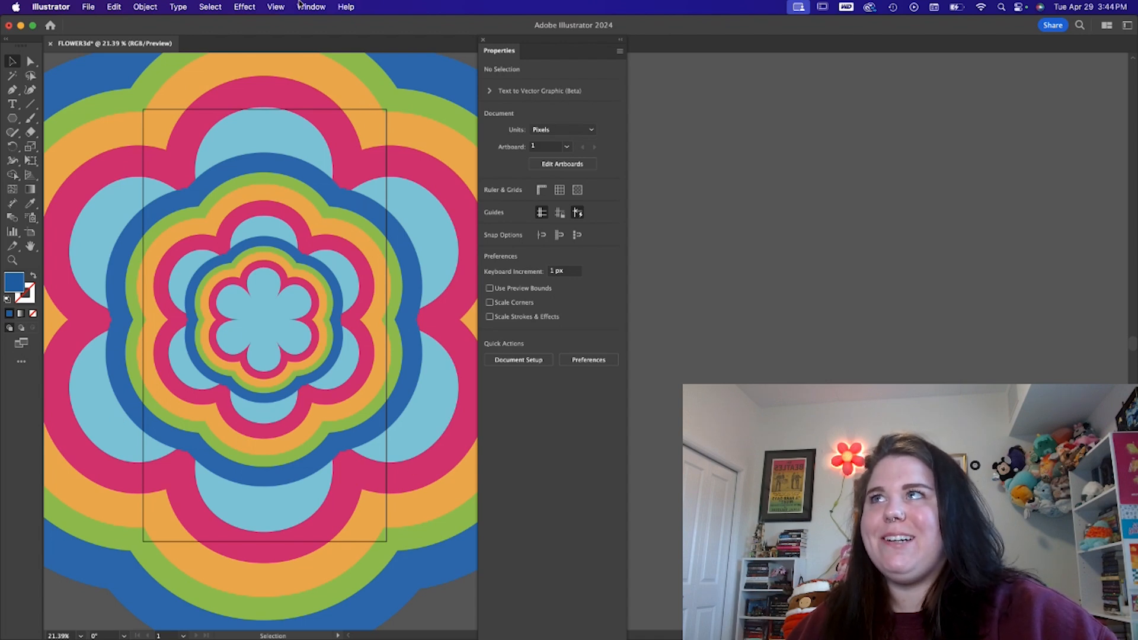
# Step: Turn on Trim View to crop the display to the artboard, and group all the flower artwork
pyautogui.click(276, 6)
pyautogui.click(306, 83)
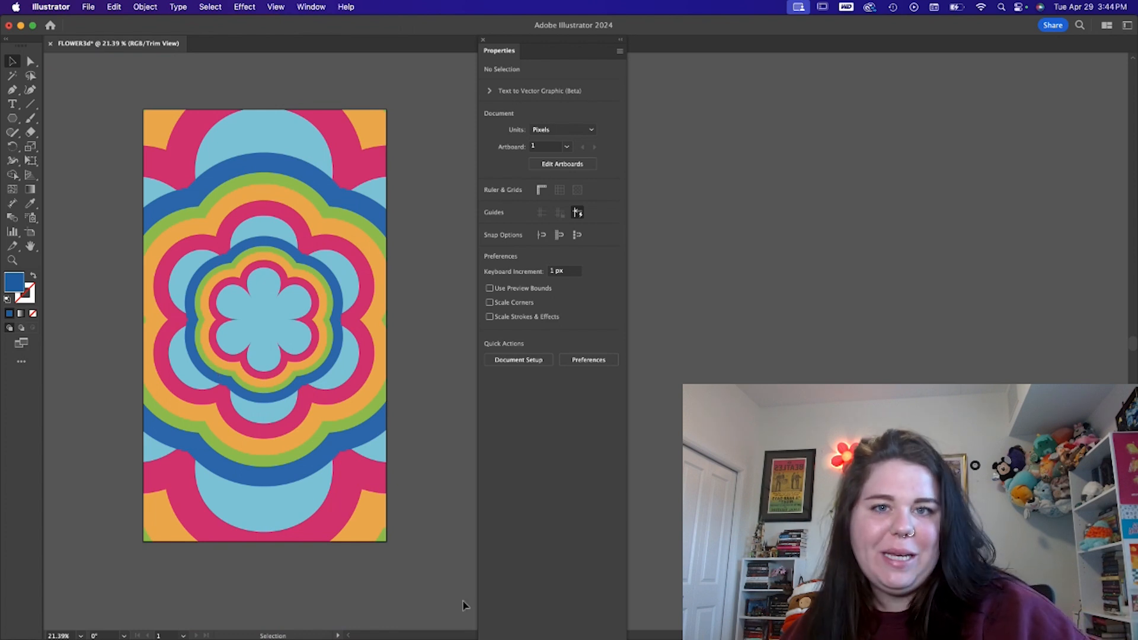
pyautogui.moveTo(463, 600); pyautogui.dragTo(93, 91)
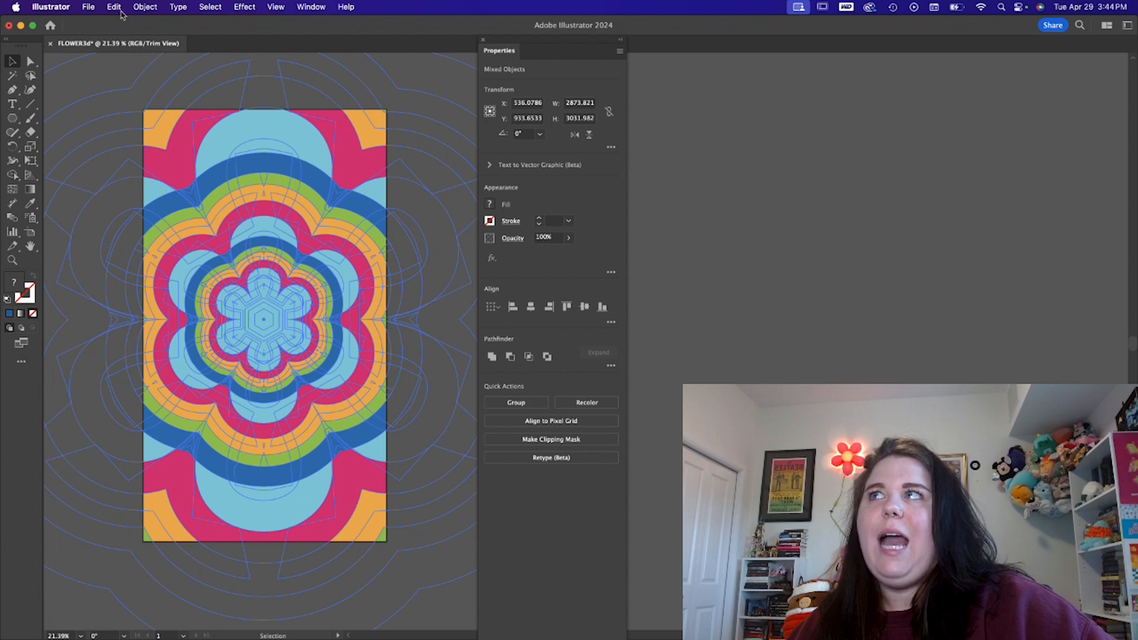
pyautogui.click(142, 7)
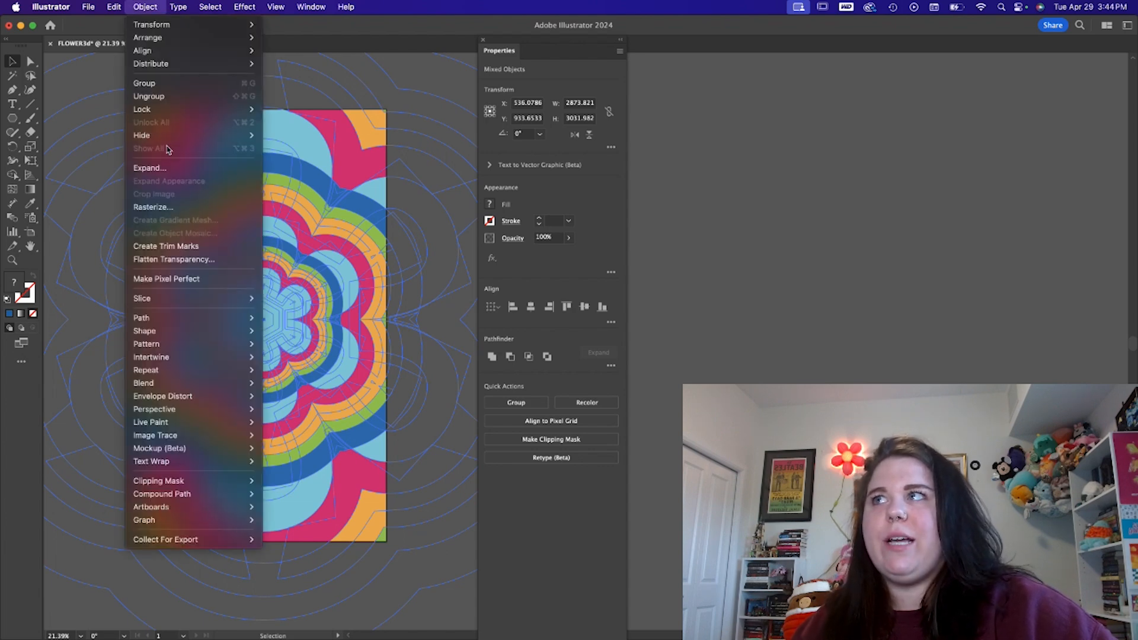
pyautogui.click(157, 87)
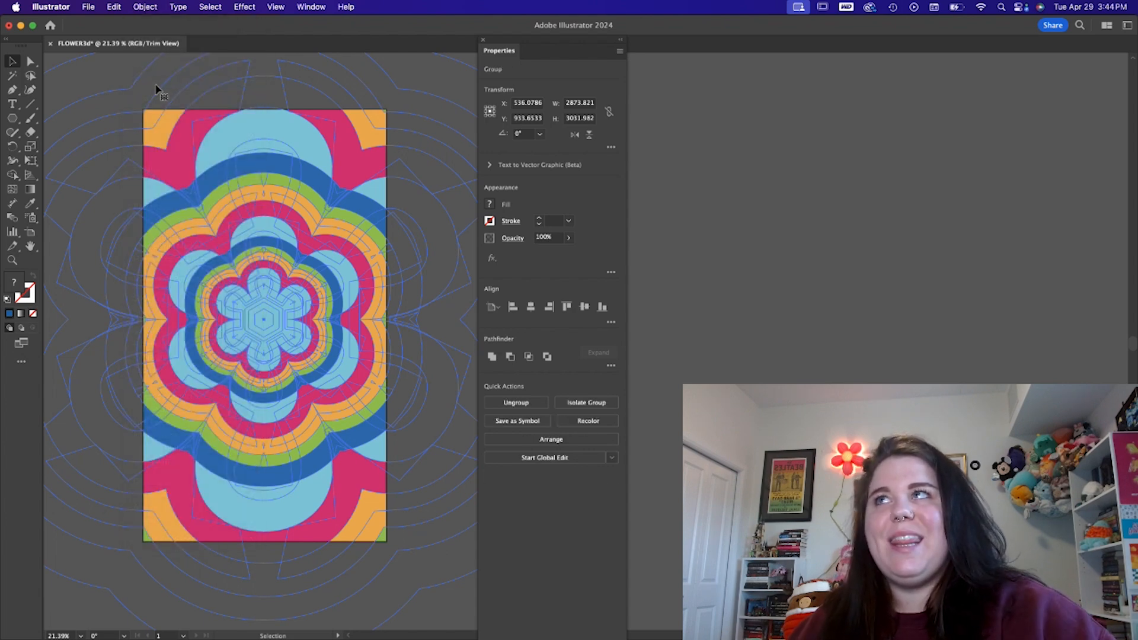
# Step: Apply the 3D Inflate effect to the grouped flower artwork
pyautogui.click(244, 6)
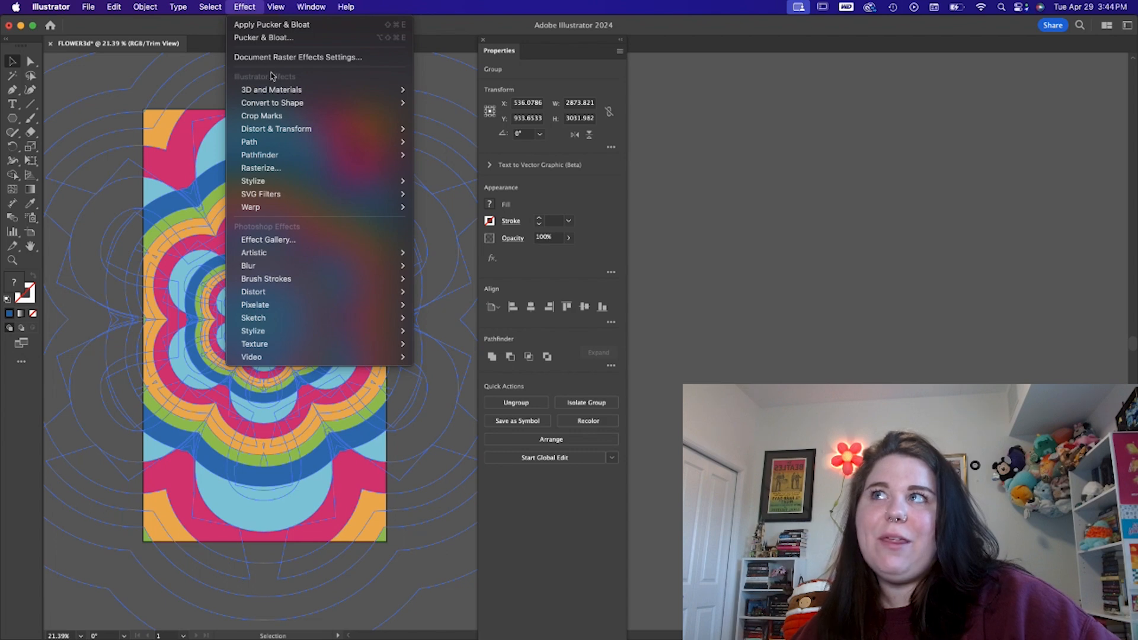
pyautogui.moveTo(281, 92)
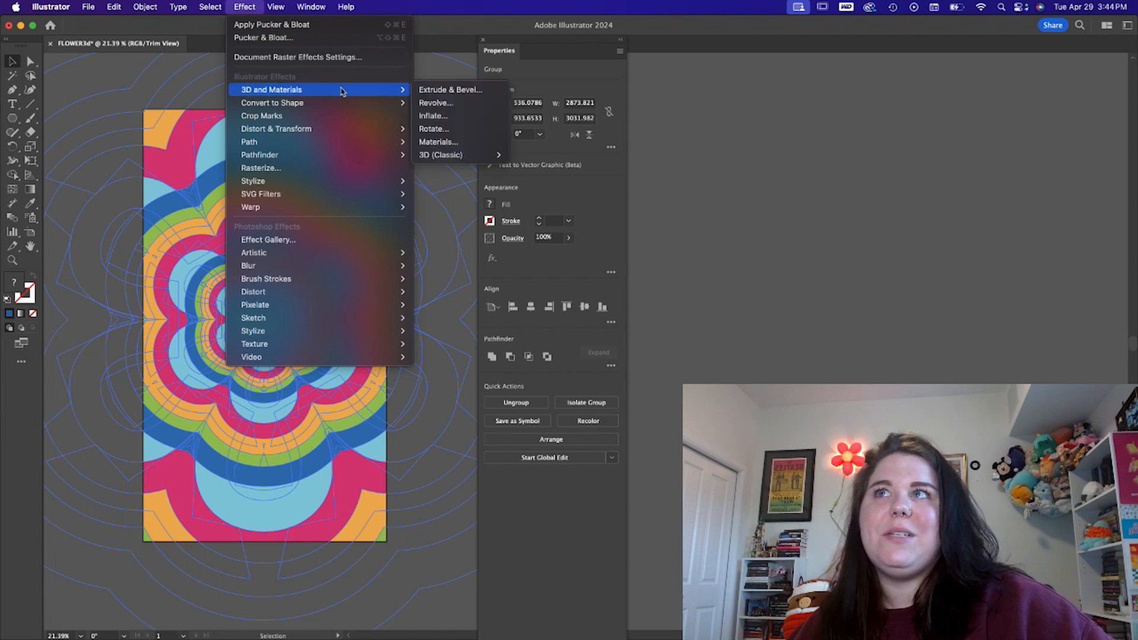
pyautogui.click(461, 117)
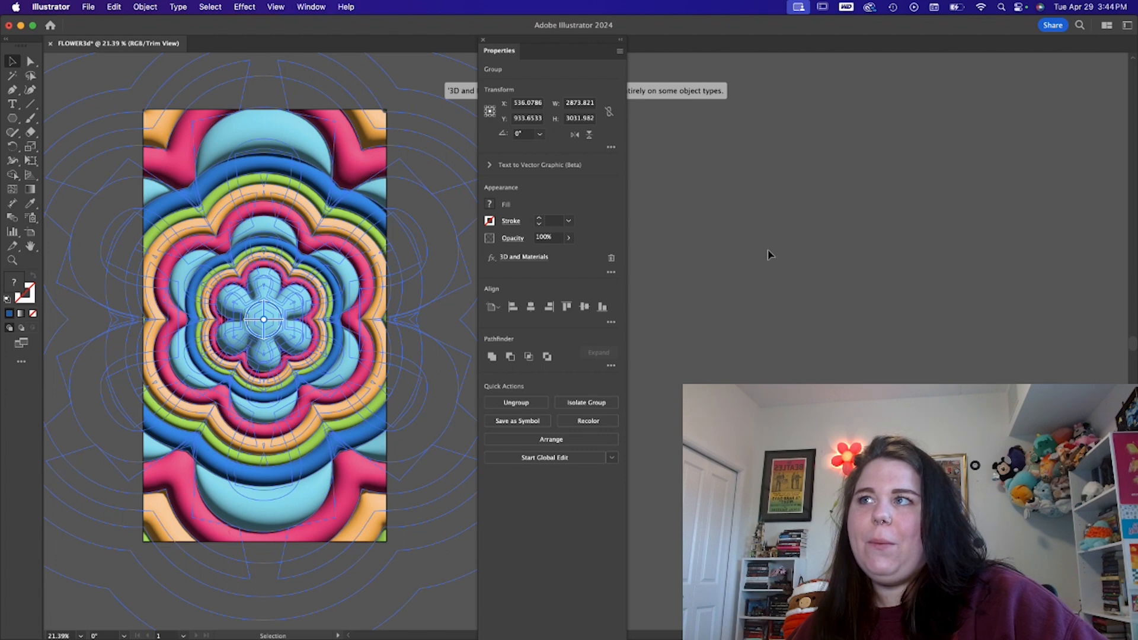
pyautogui.click(767, 251)
pyautogui.click(409, 280)
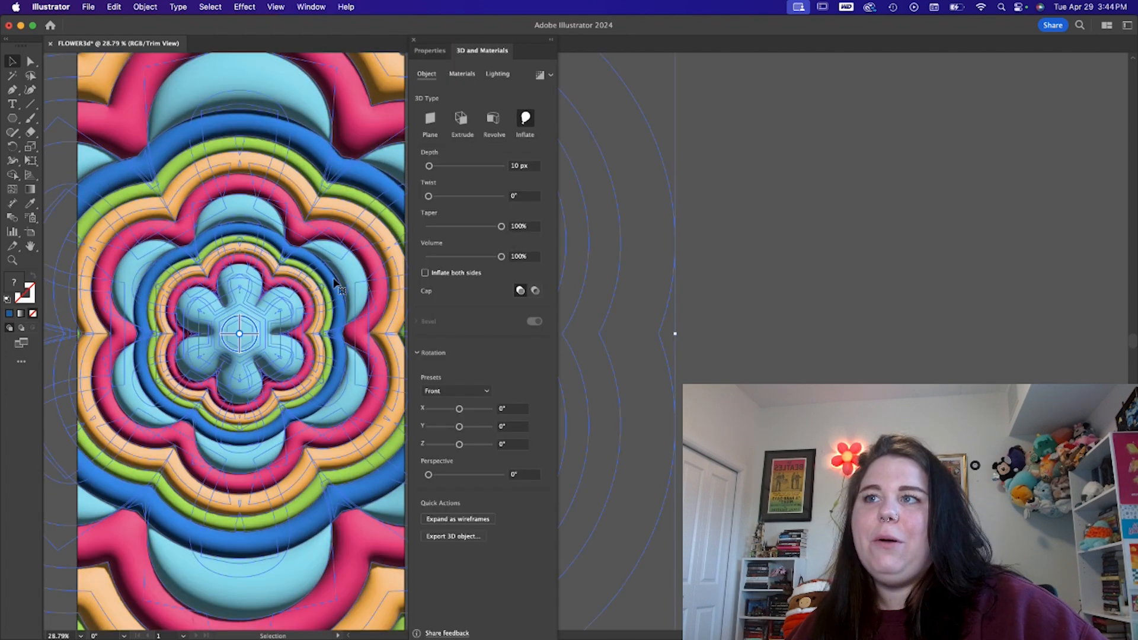
pyautogui.scroll(-2, 334, 283)
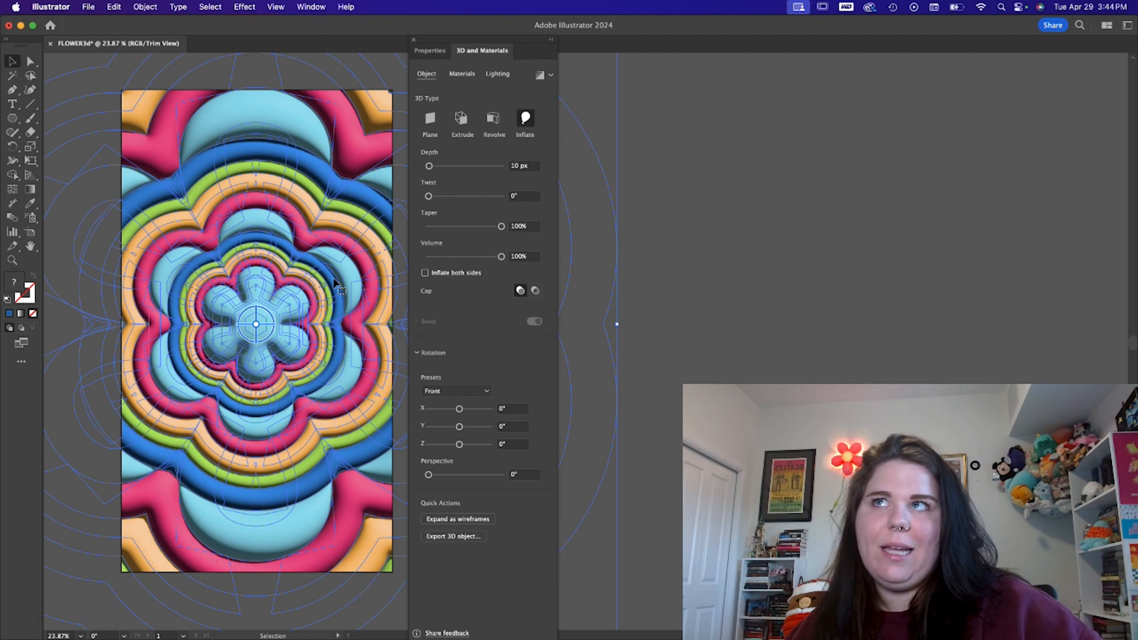
# Step: Set the inflated flower's base material to a roughness of 0.3 and a metallic value of 0.7
pyautogui.click(467, 75)
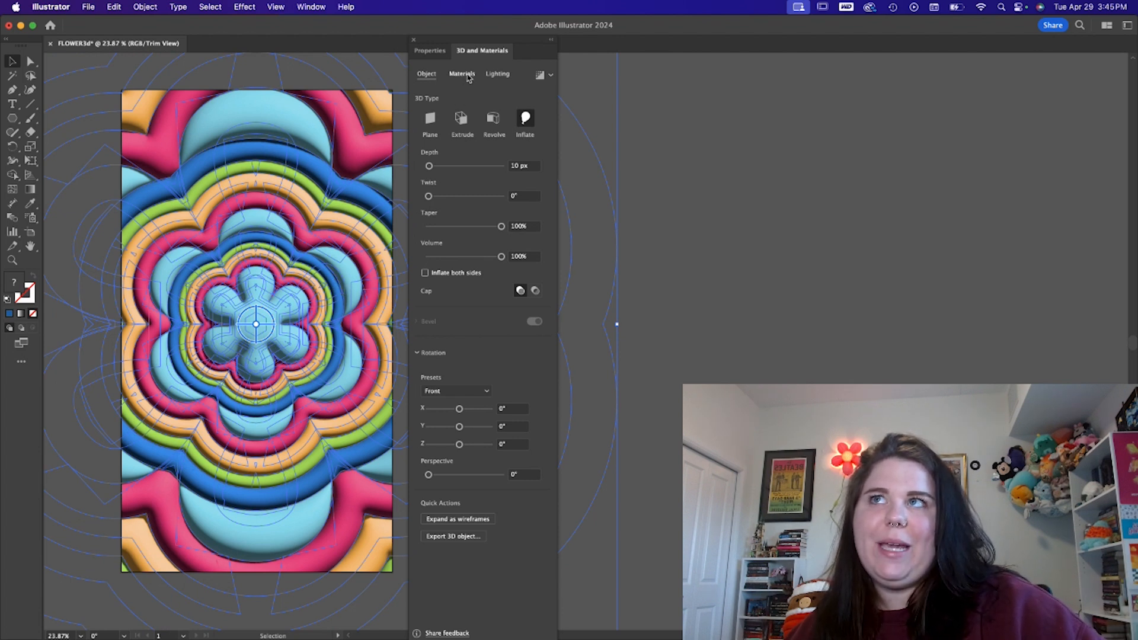
pyautogui.moveTo(454, 518); pyautogui.dragTo(447, 519)
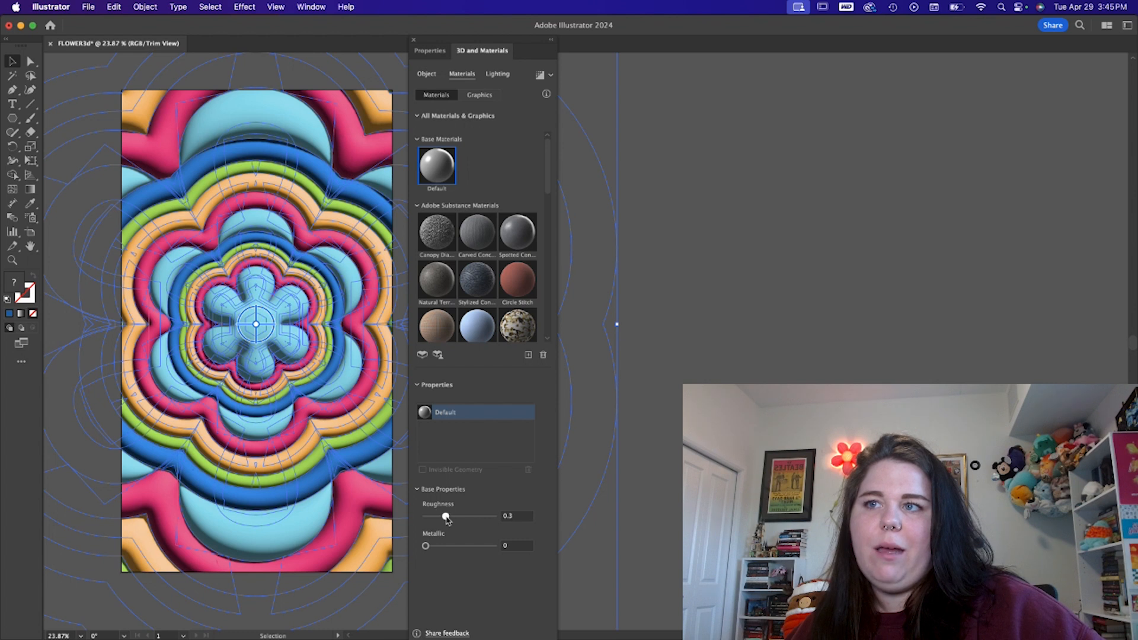
pyautogui.moveTo(426, 548); pyautogui.dragTo(471, 551)
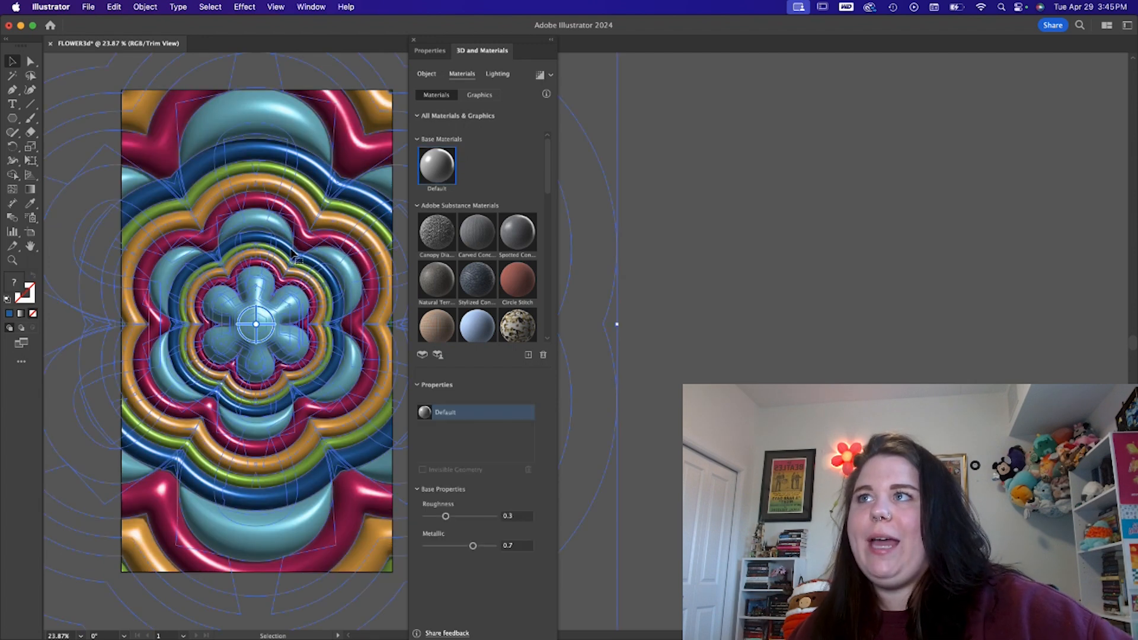
# Step: Raise the intensity of the light on the 3D flower artwork to 131% and deselect the artwork
pyautogui.click(501, 75)
pyautogui.moveTo(450, 374); pyautogui.dragTo(469, 377)
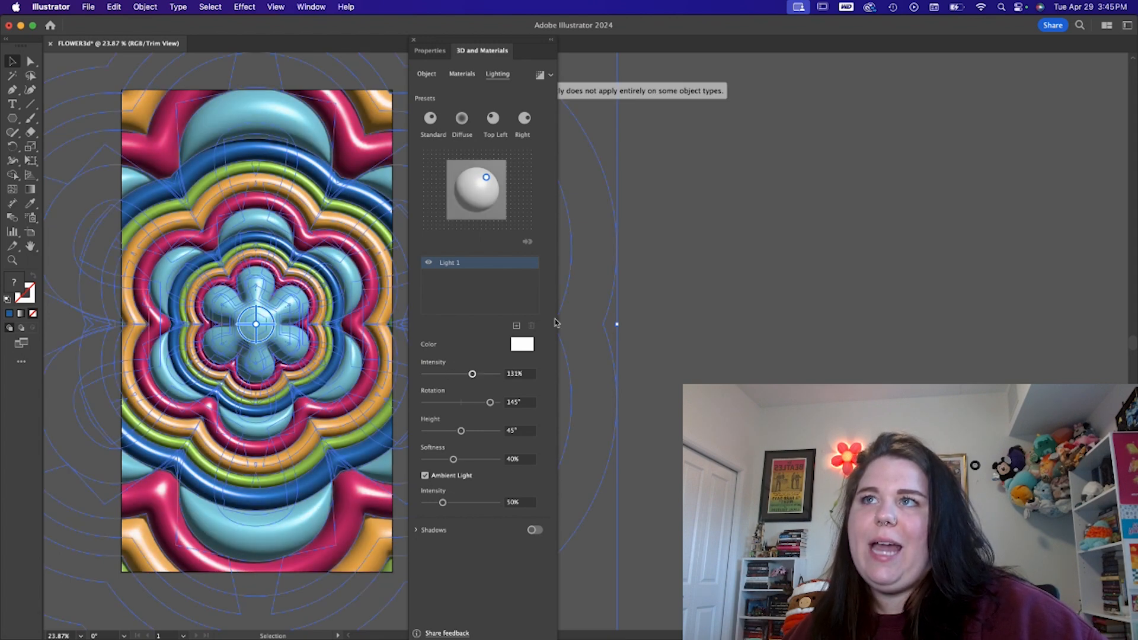
pyautogui.click(672, 279)
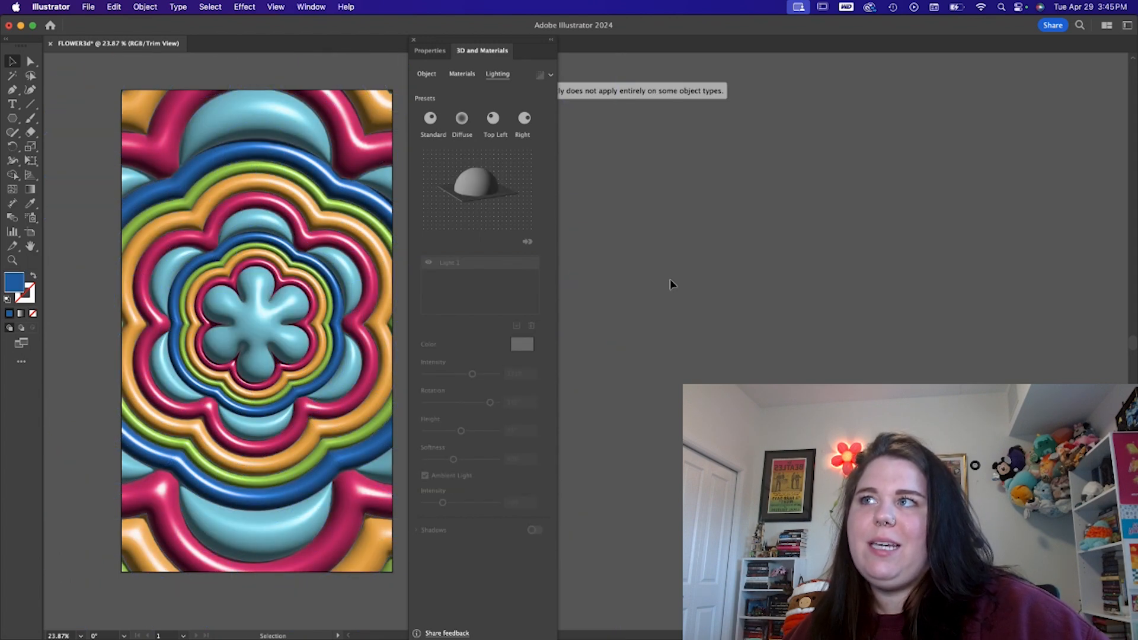
# Step: Render the 3D flower group with ray tracing at High quality, and deselect it
pyautogui.click(314, 383)
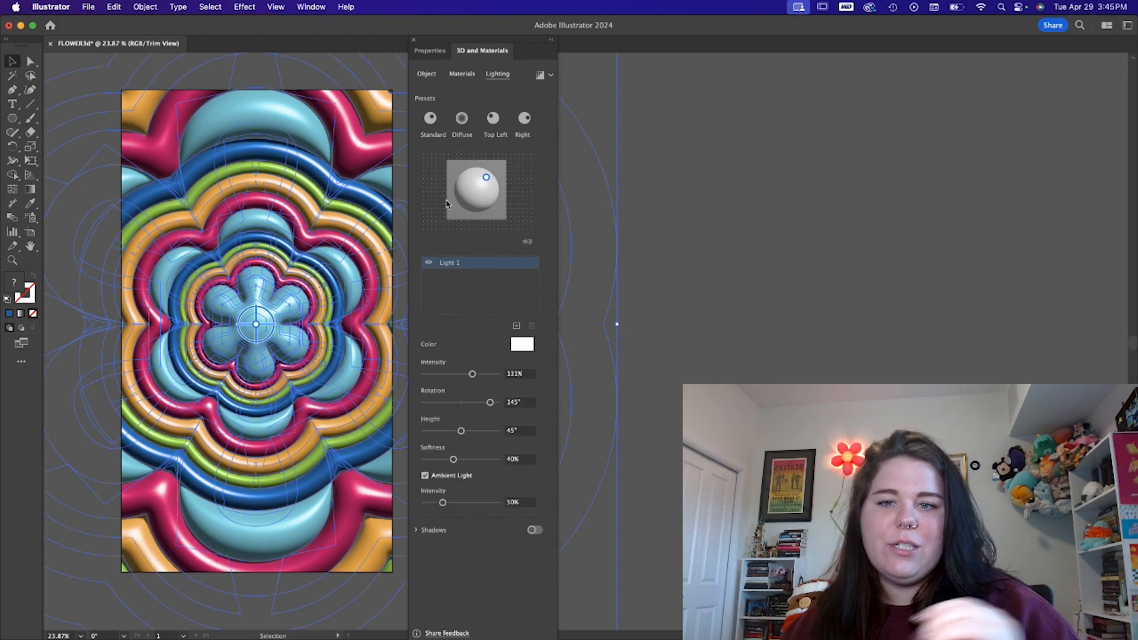
pyautogui.click(550, 76)
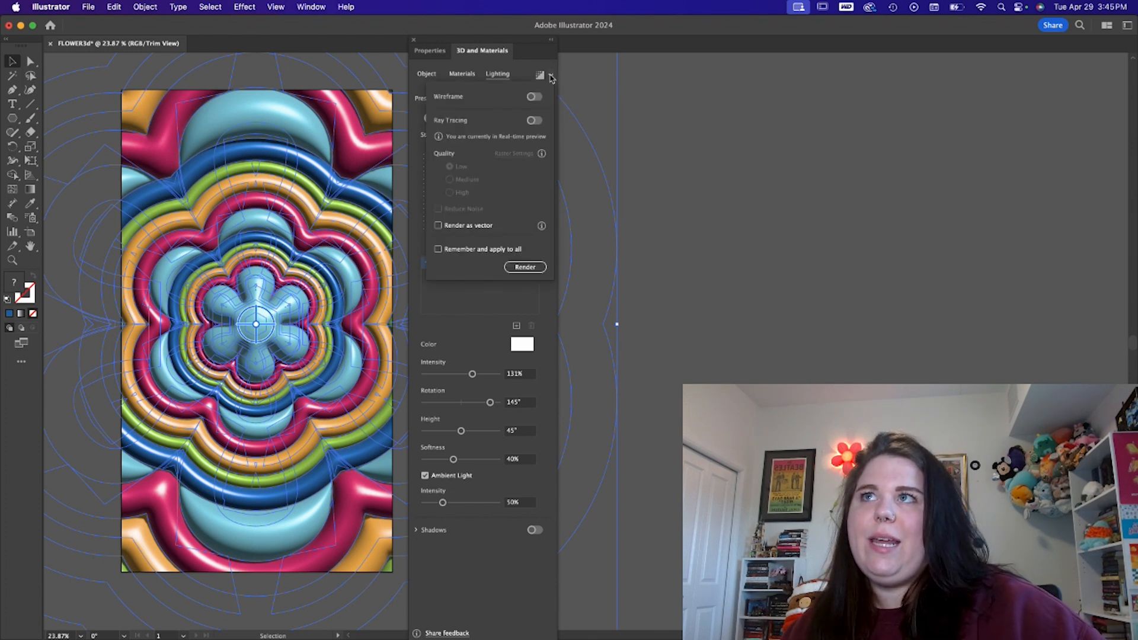
pyautogui.click(535, 120)
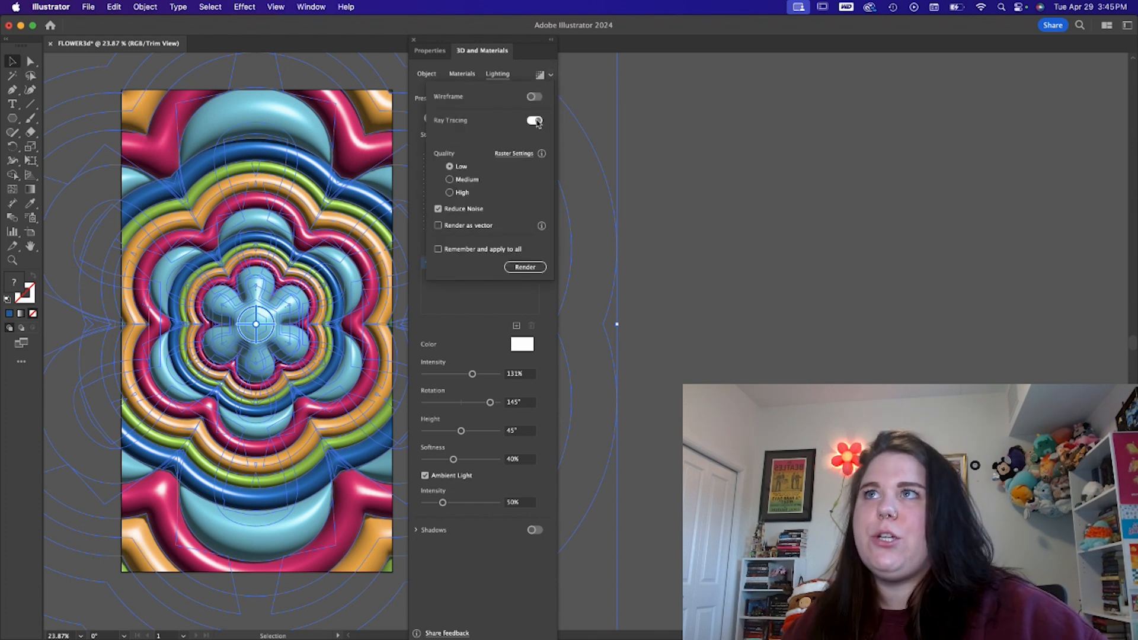
pyautogui.click(450, 193)
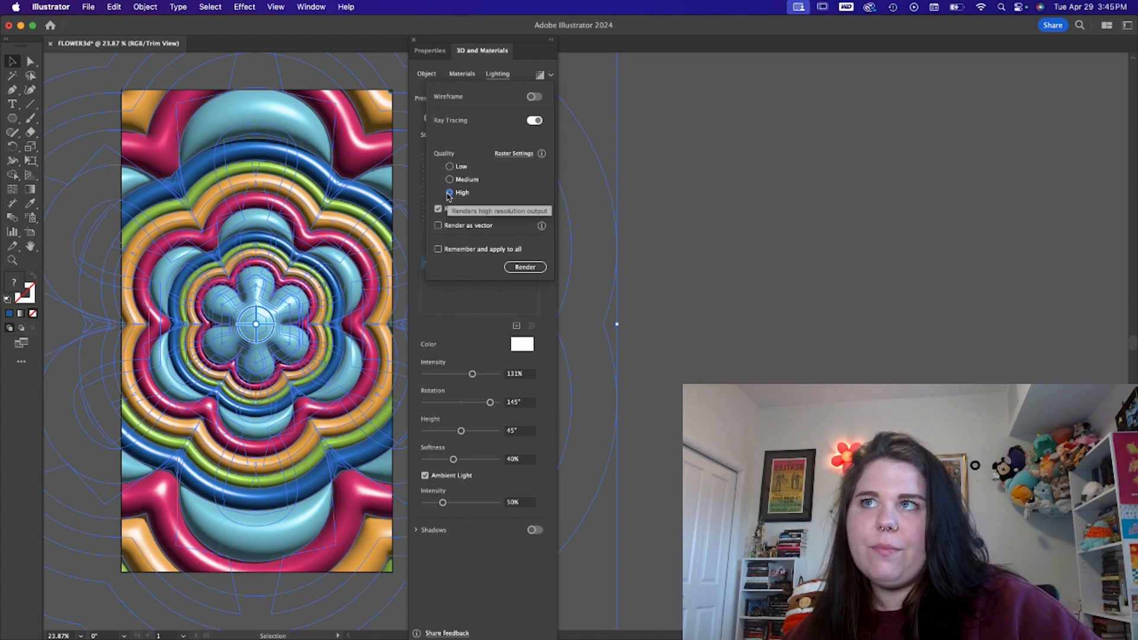
pyautogui.click(525, 268)
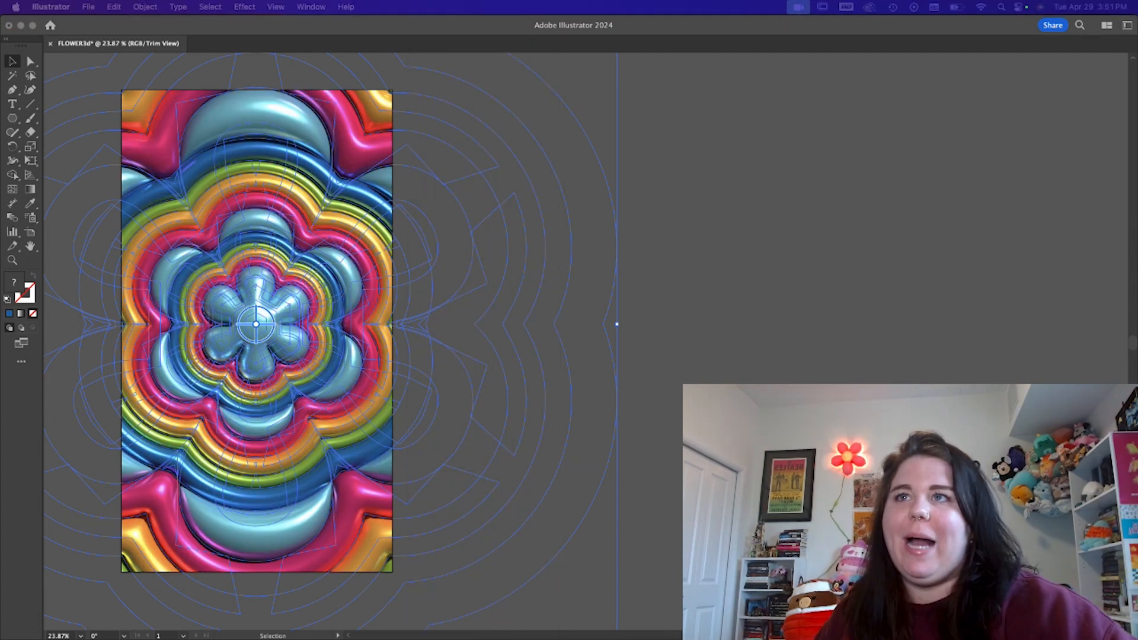
pyautogui.click(650, 277)
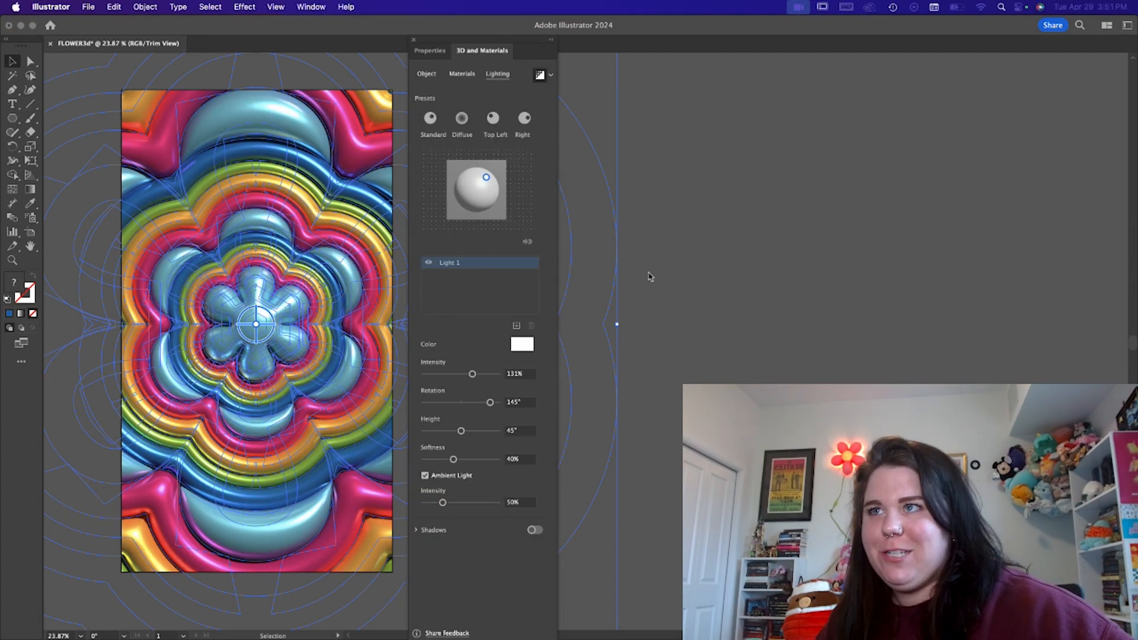
pyautogui.click(668, 224)
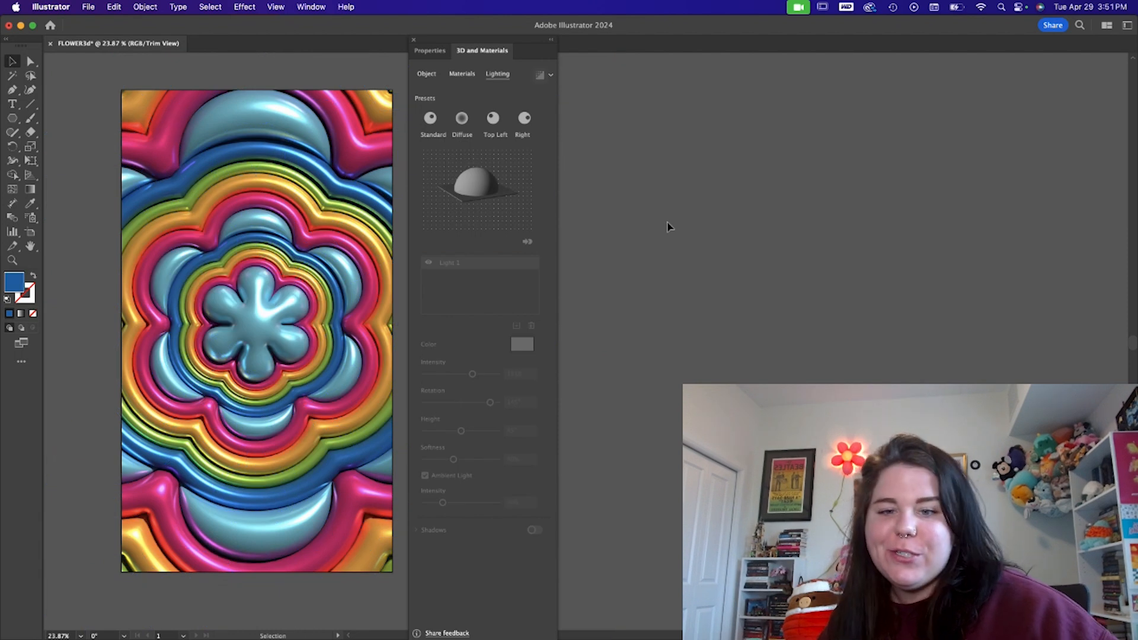